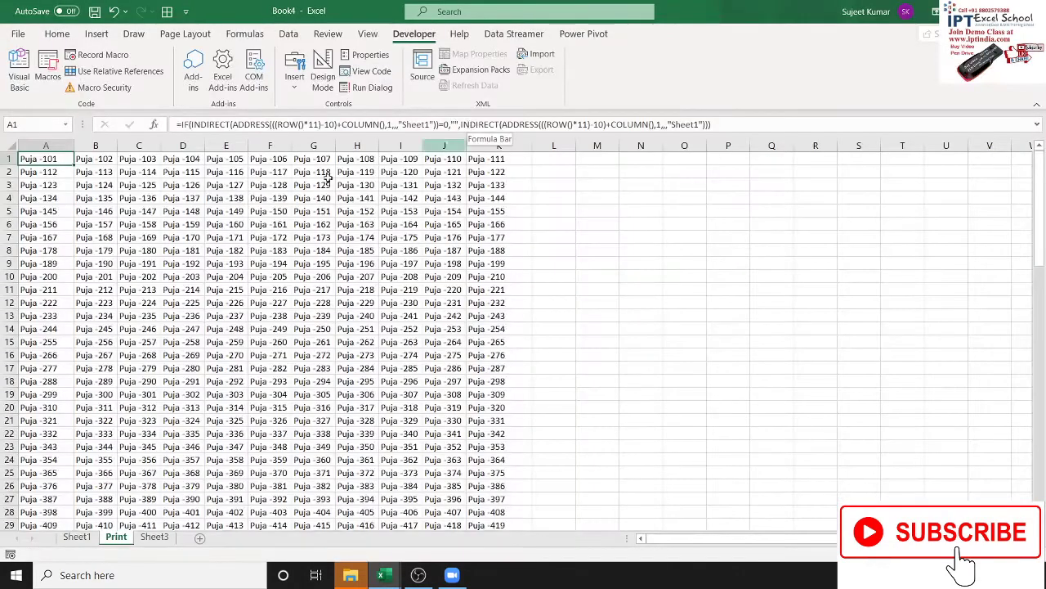
Check the length of Sheet1's name list and preview its 17-page printout
click(77, 536)
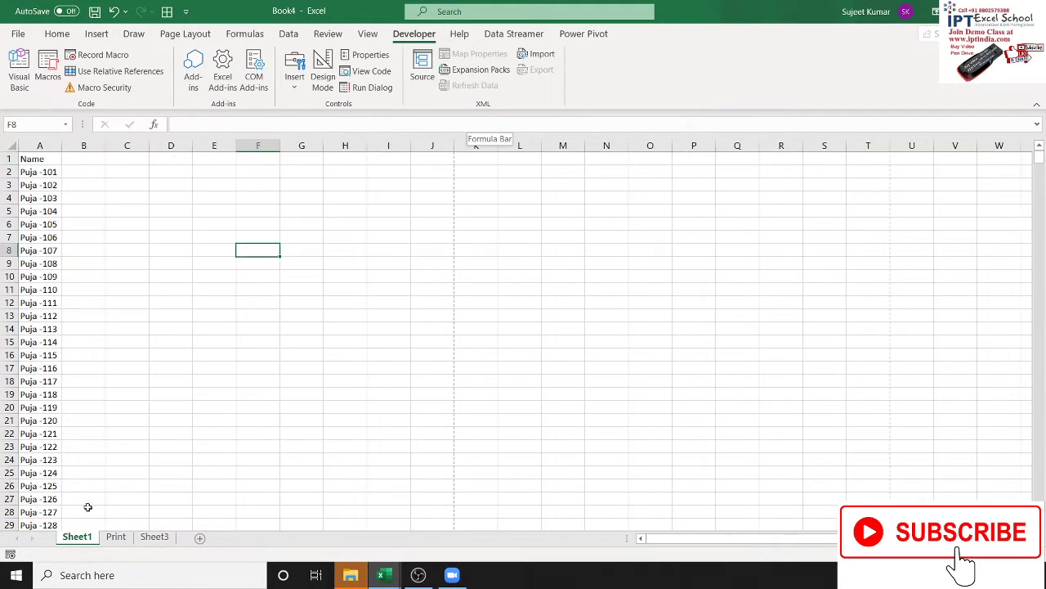
click(47, 196)
scroll(47, 193, down, 20)
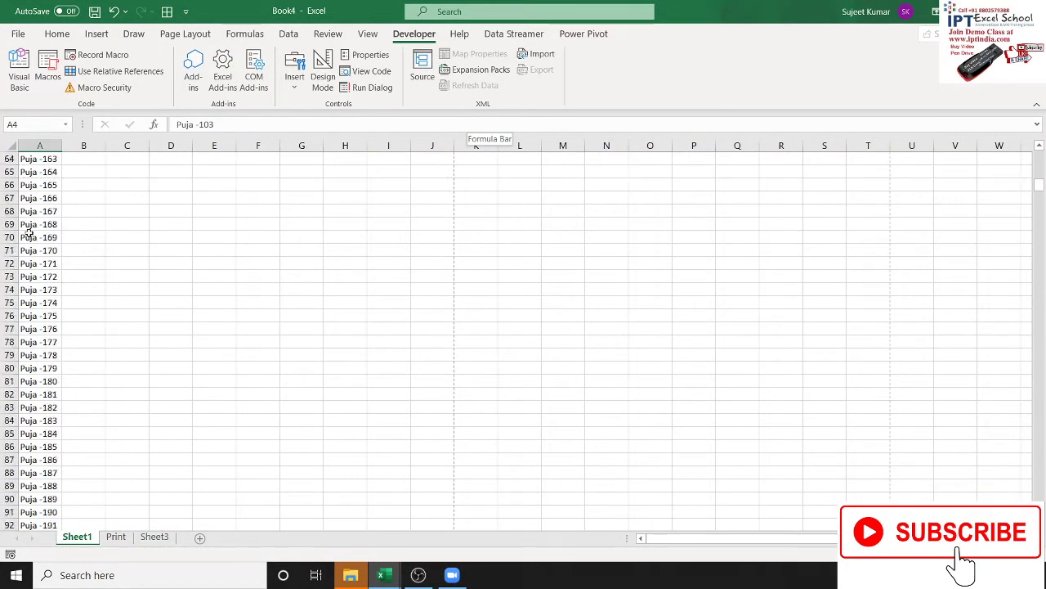
click(51, 236)
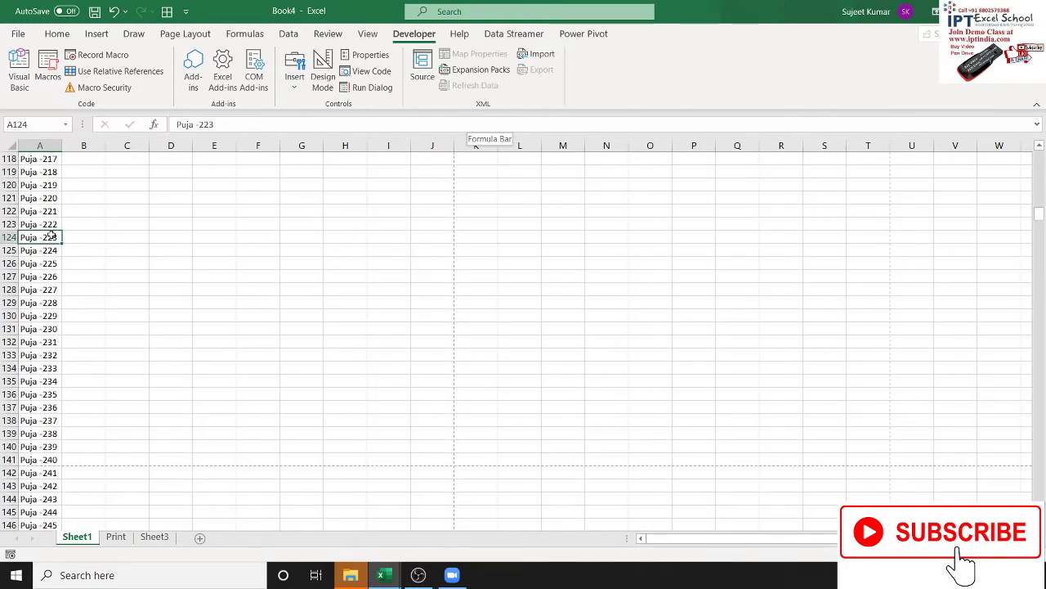
key(ctrl+Down)
key(ctrl+Up)
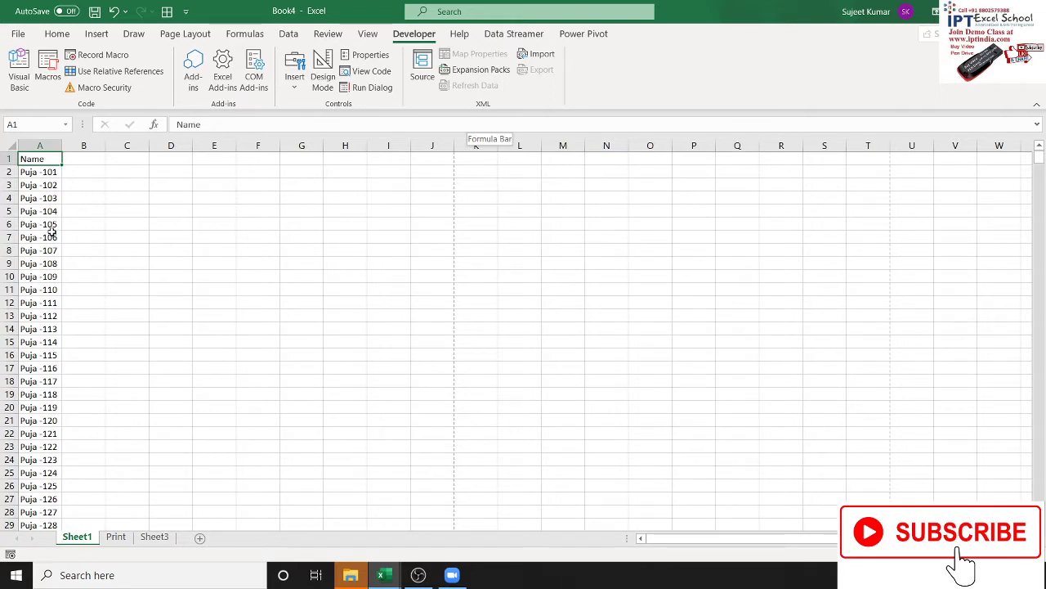
key(ctrl+p)
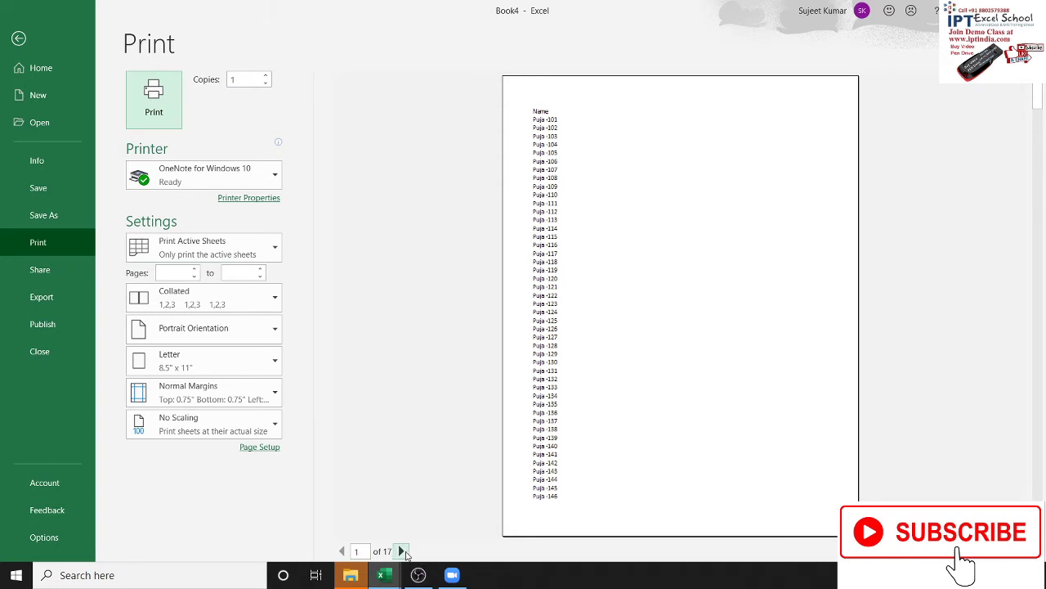
Page through the printout, then return to the Print sheet's 11-column name layout
click(402, 552)
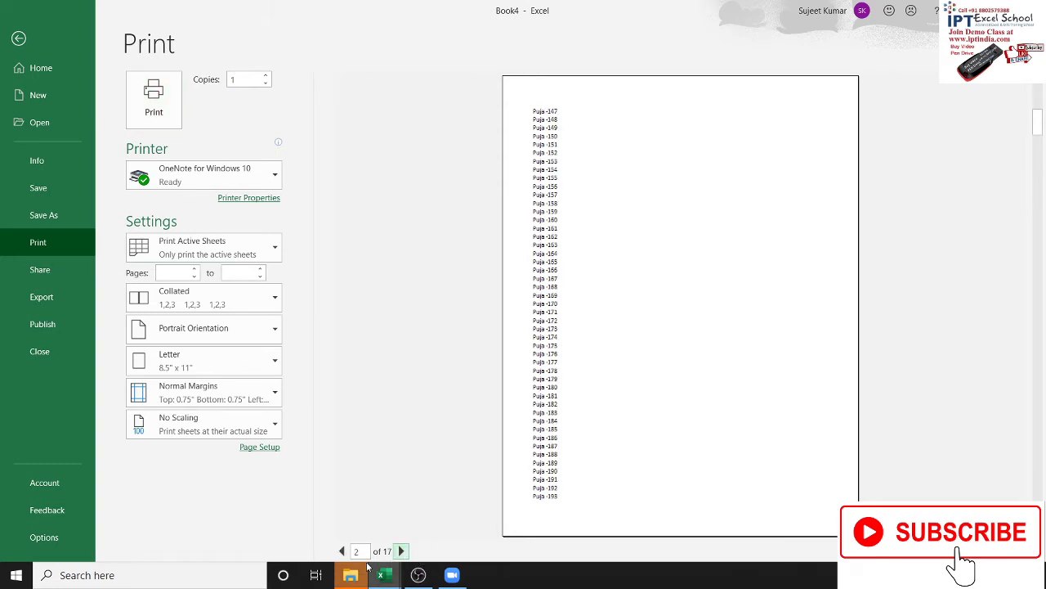
mouse_move(364, 568)
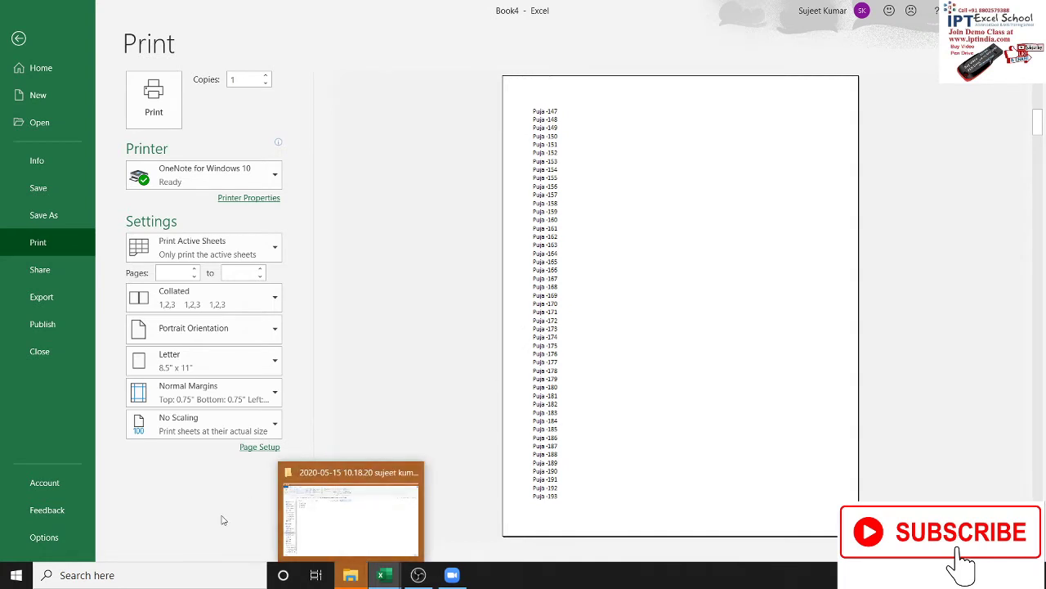
click(341, 551)
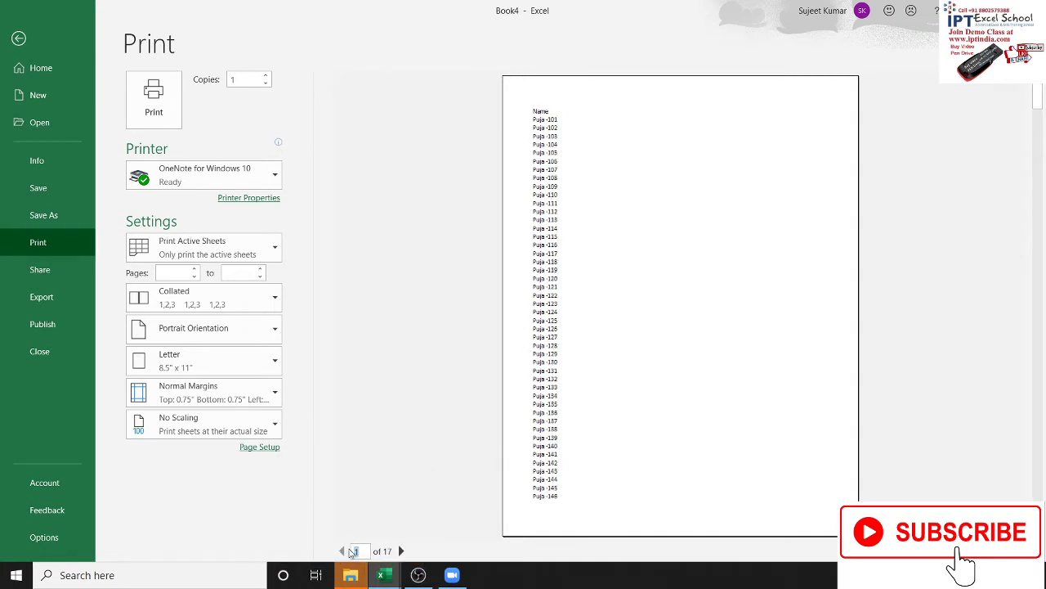
key(Escape)
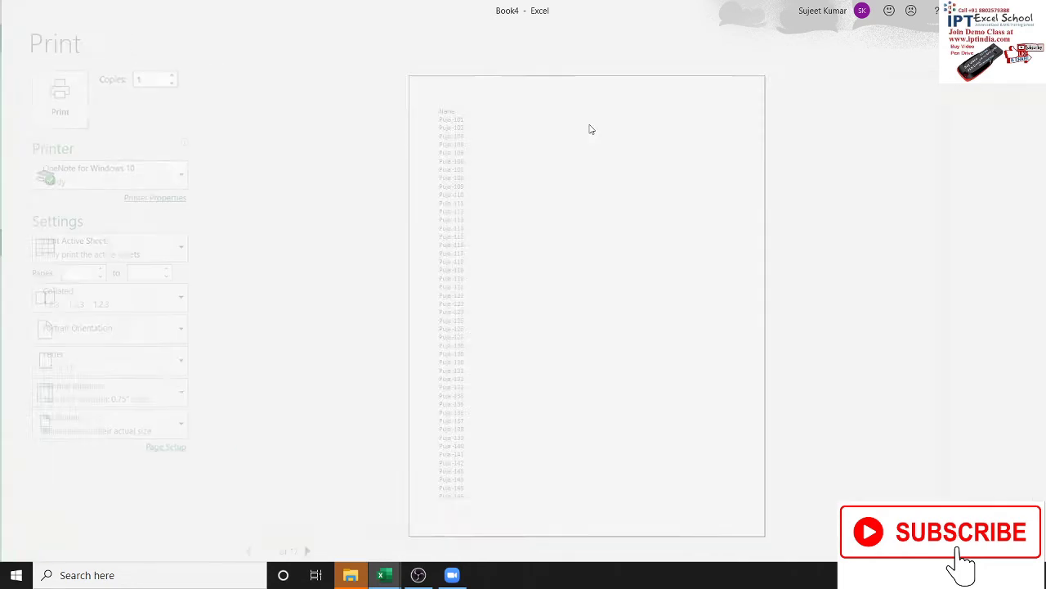
click(115, 536)
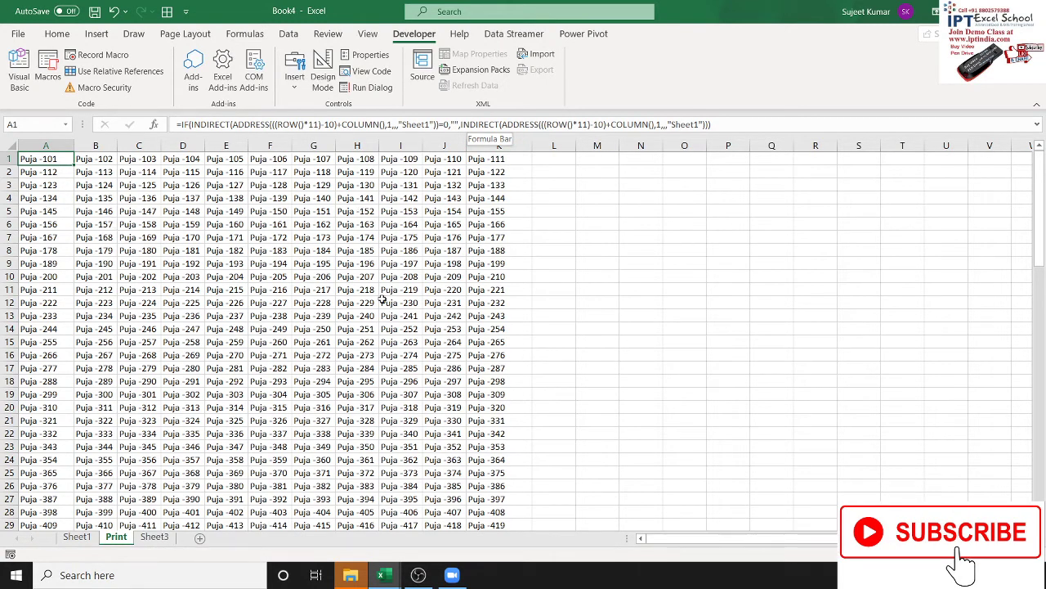
scroll(393, 306, down, 6)
scroll(401, 313, down, 3)
scroll(406, 317, down, 4)
scroll(406, 317, down, 5)
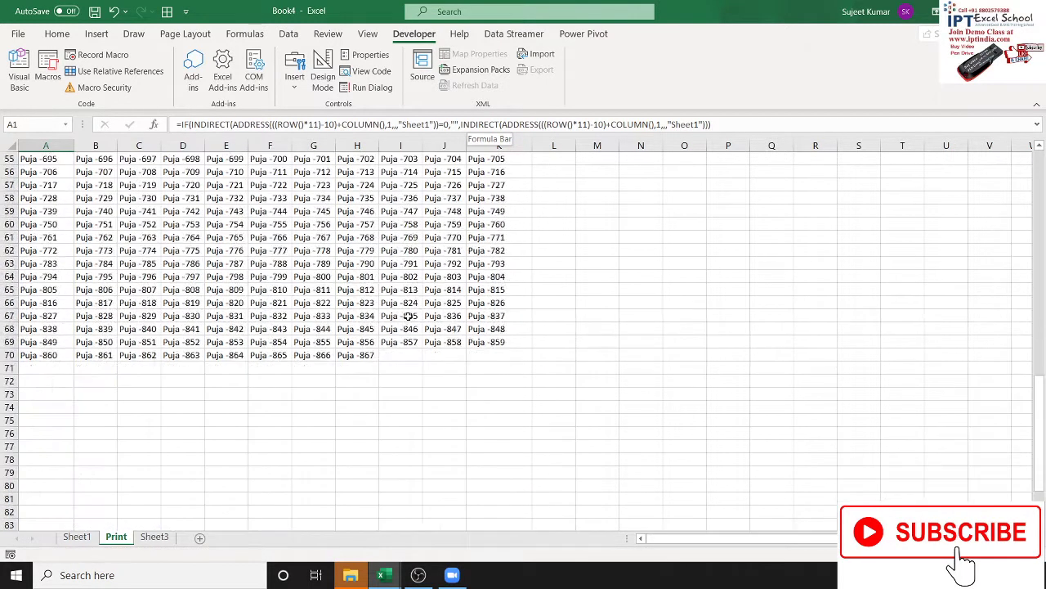
scroll(409, 317, up, 8)
scroll(411, 317, up, 7)
scroll(413, 317, up, 3)
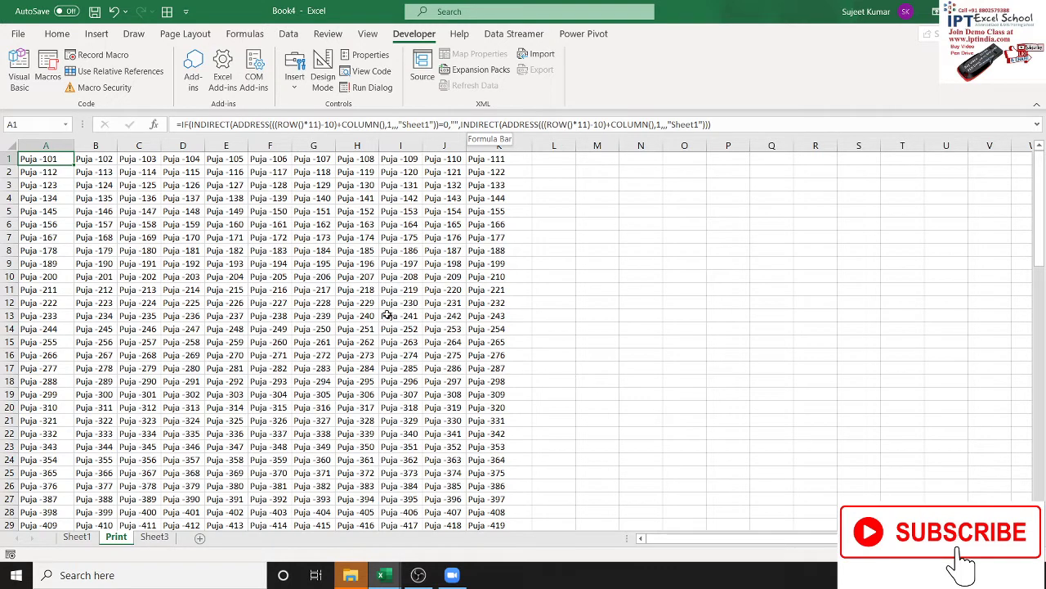
click(615, 260)
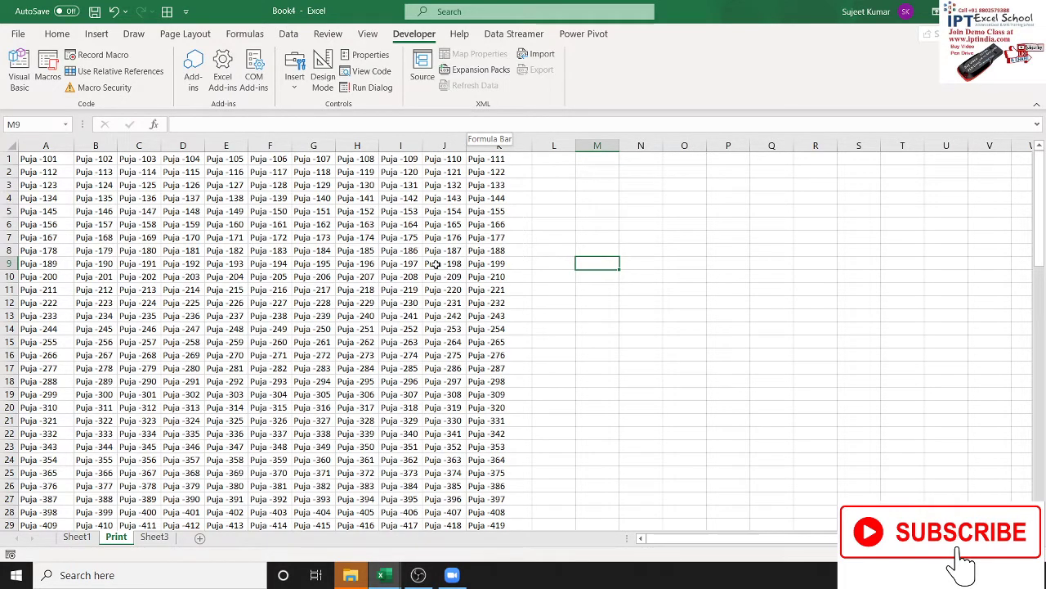
drag(185, 238, 185, 250)
click(439, 306)
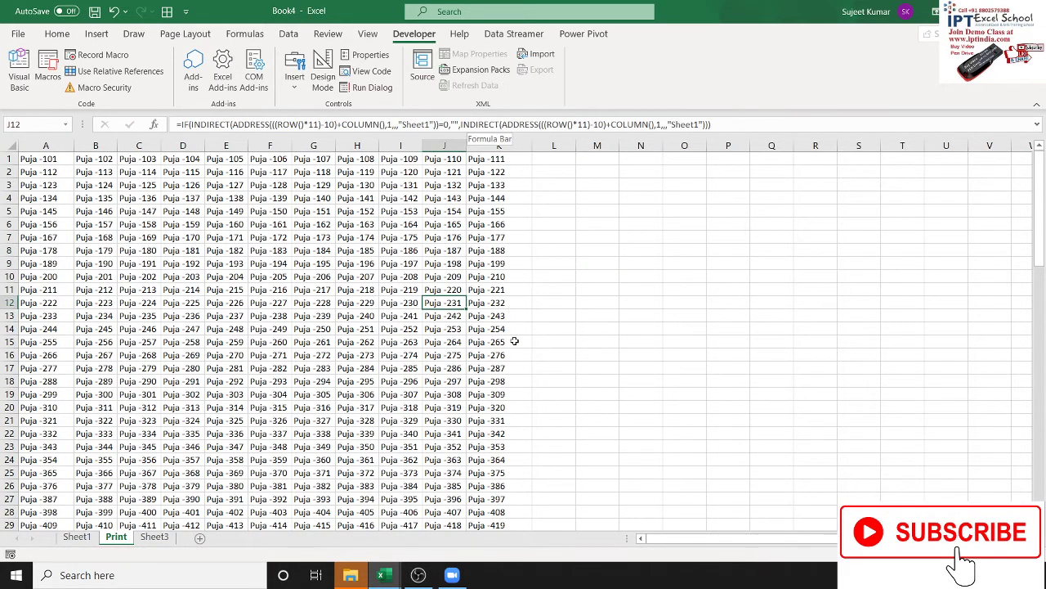
scroll(506, 338, down, 11)
scroll(506, 338, up, 5)
scroll(506, 338, up, 6)
On the empty Sheet3, enter =ROW() in cell A1
click(152, 538)
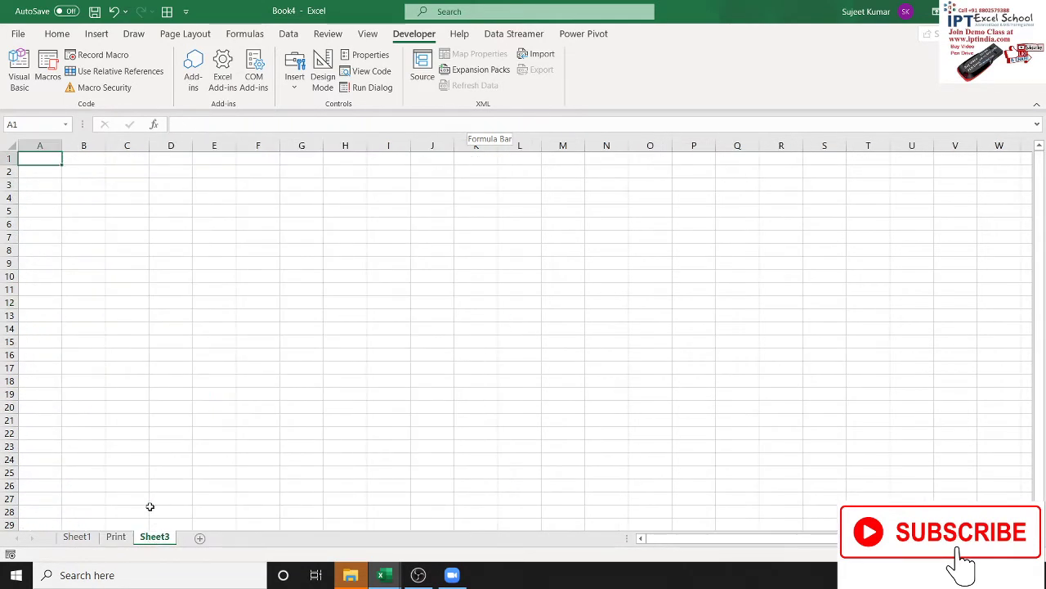
text(=ro)
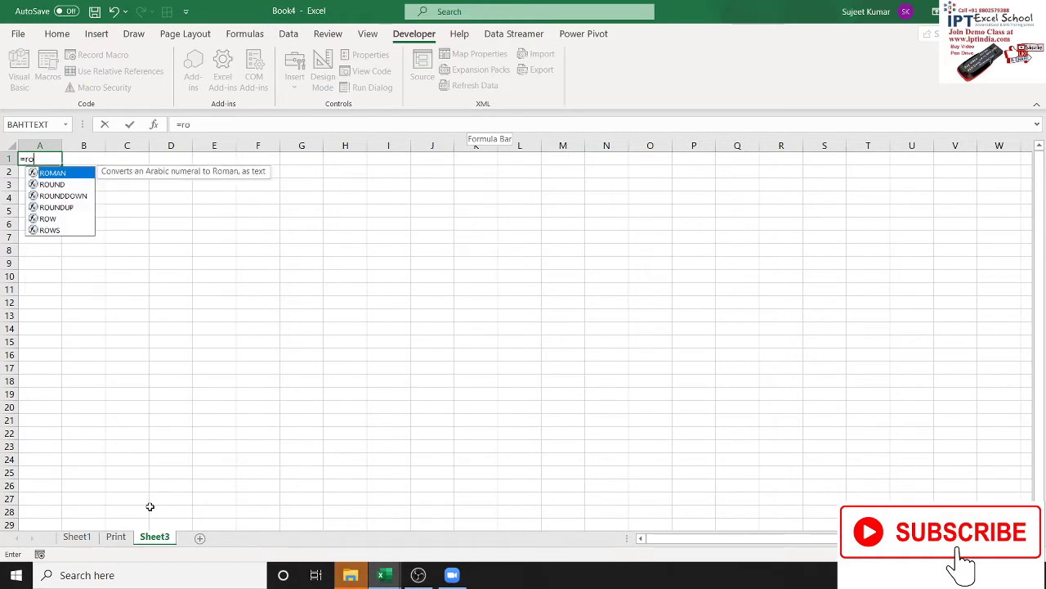
key(Down)
key(Down)
key(Down)
key(Down)
key(Tab)
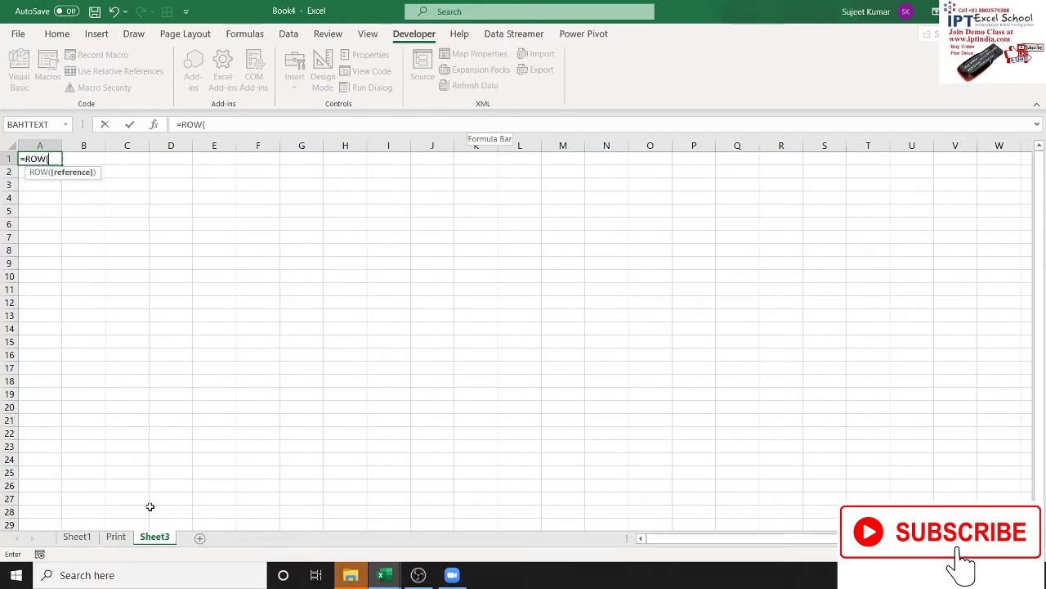
text())
key(ctrl+Return)
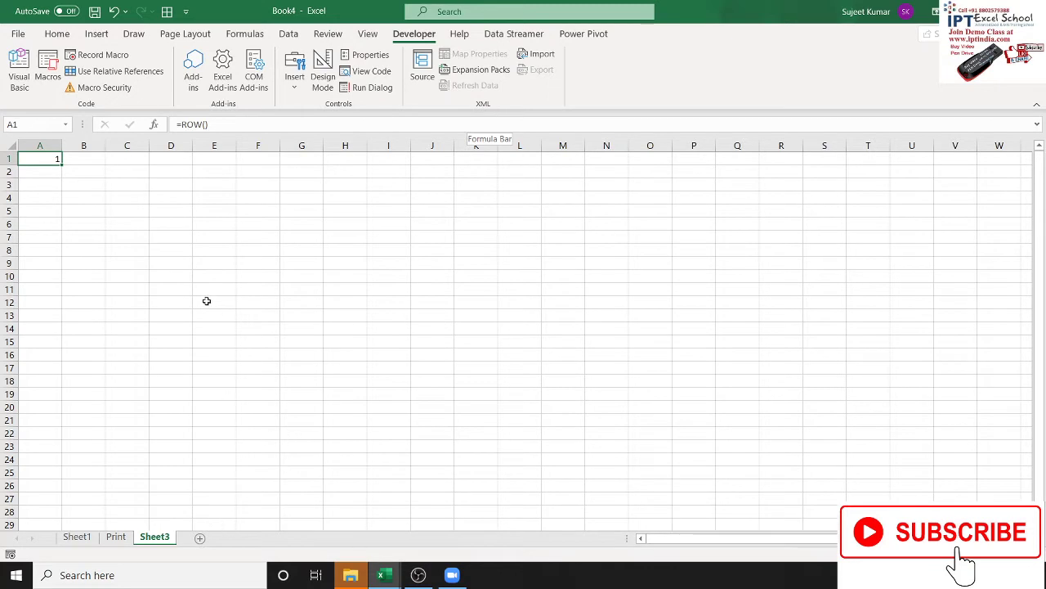
Check the print preview, then copy A1's =ROW() formula across to J1
key(ctrl+p)
key(Escape)
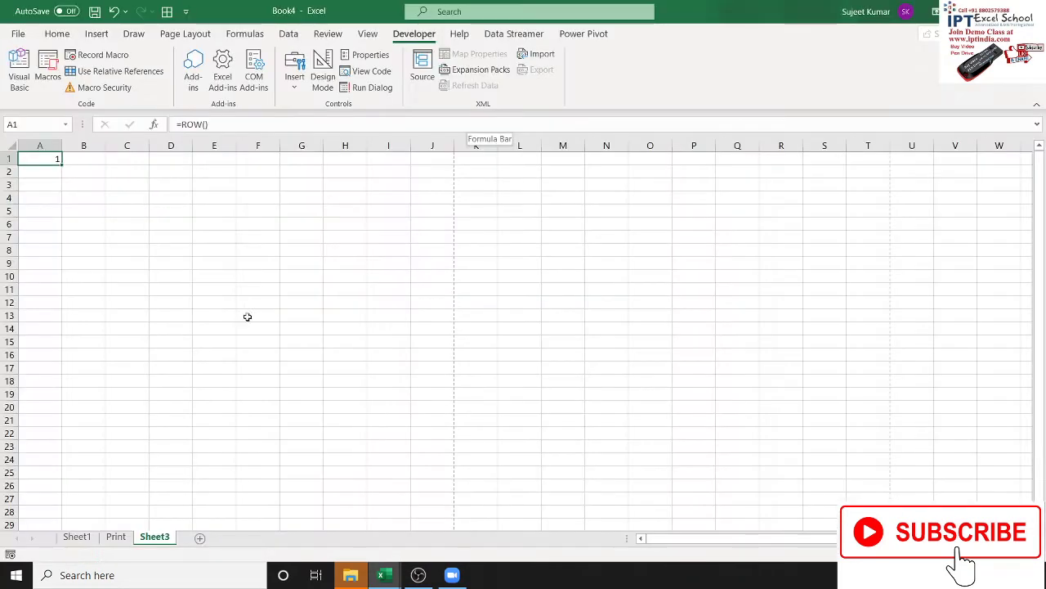
drag(51, 164, 352, 162)
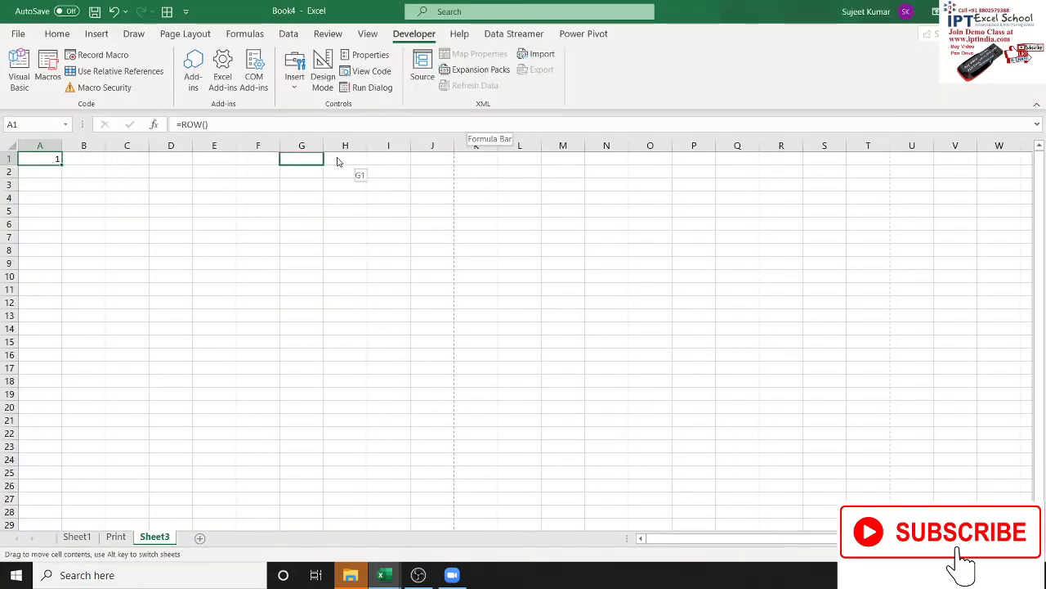
key(ctrl+z)
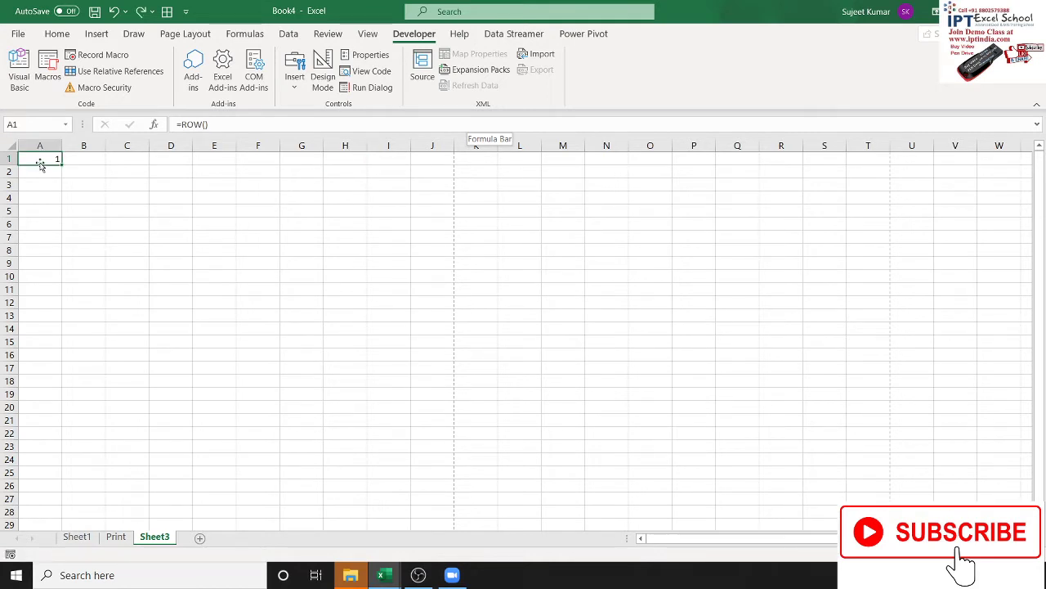
drag(42, 154, 417, 133)
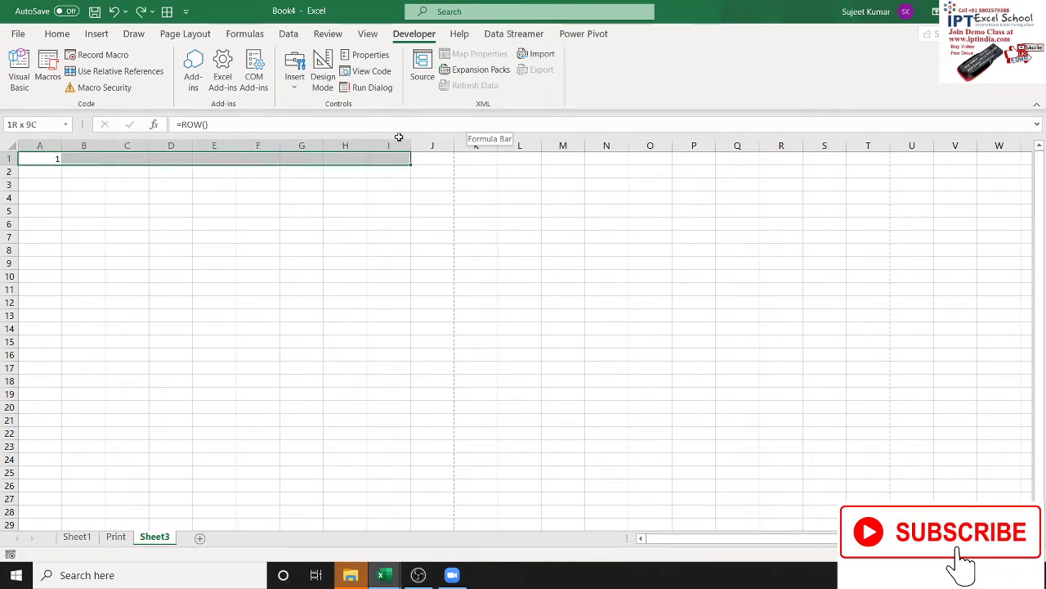
key(ctrl+r)
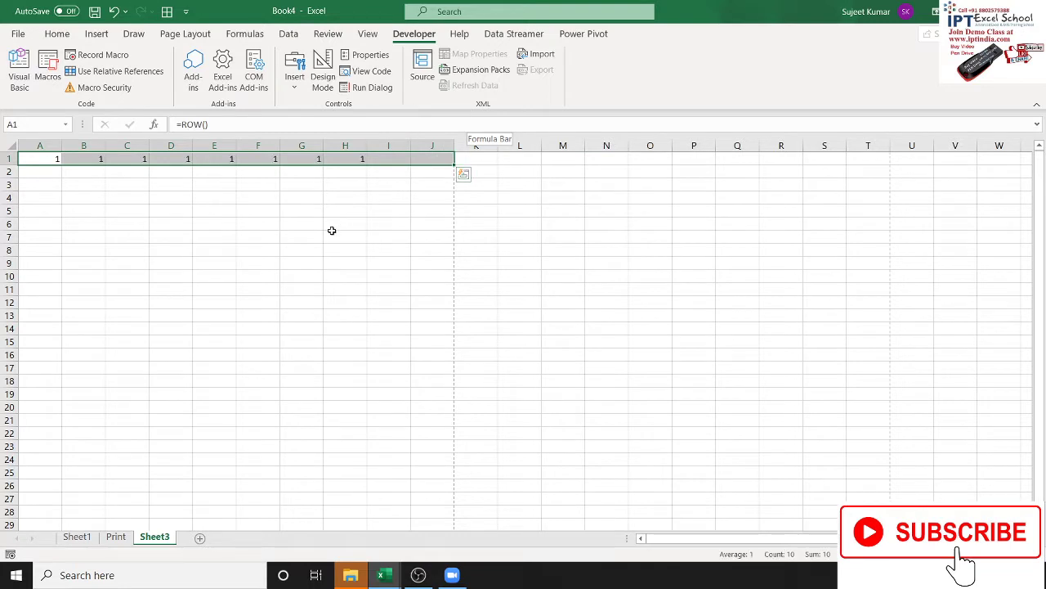
key(Escape)
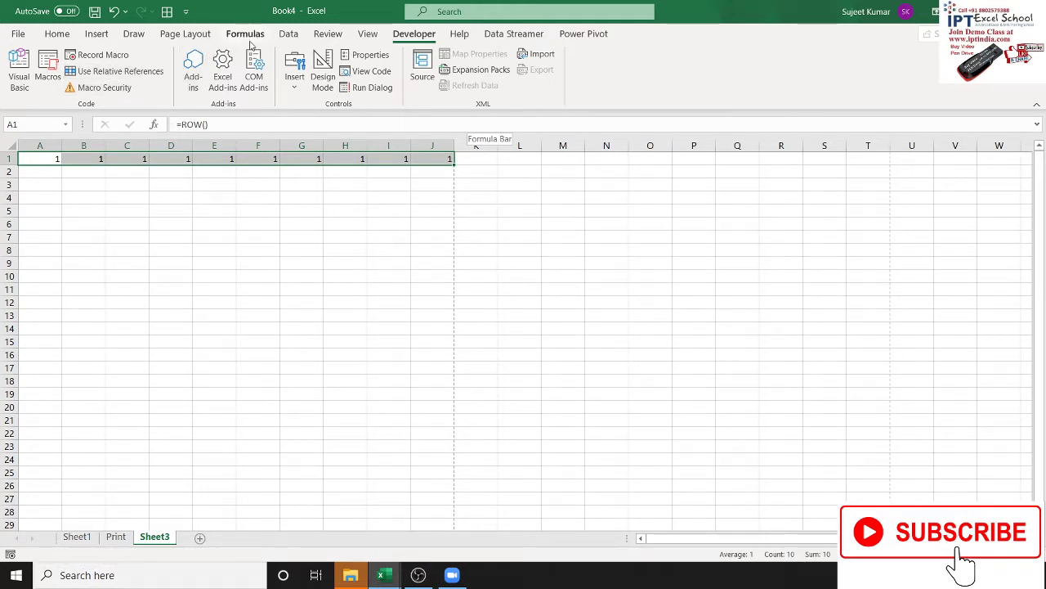
Set Sheet3's page margins to Narrow
click(185, 34)
click(118, 88)
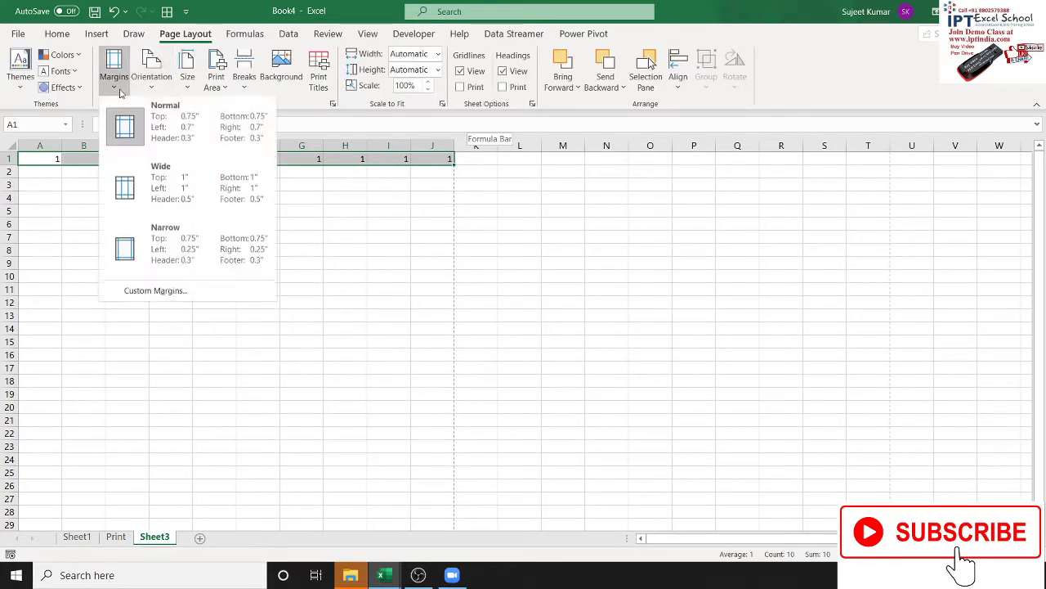
click(135, 247)
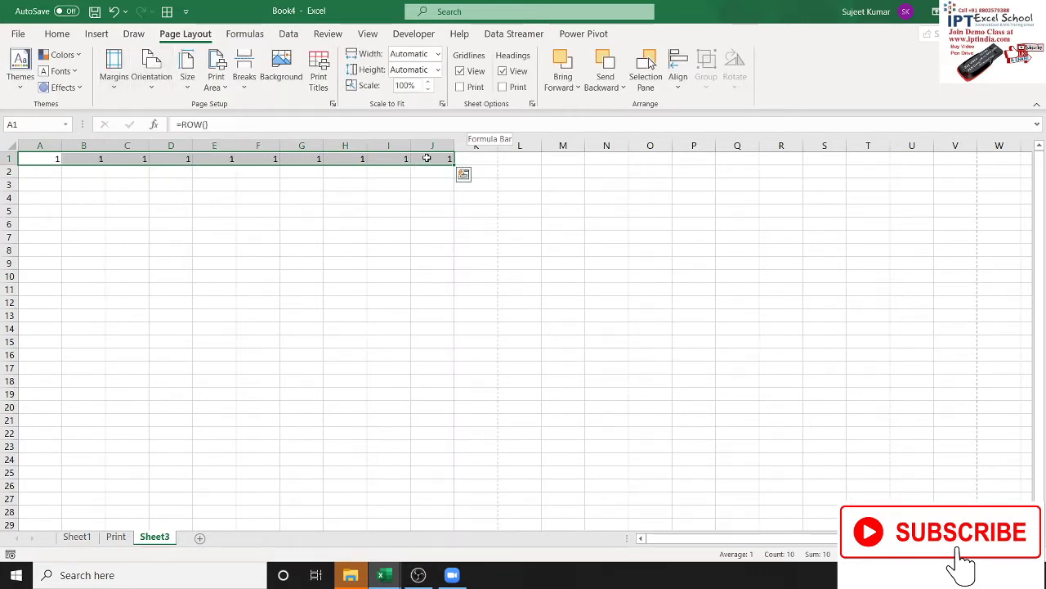
Extend the ROW formula into K1, then clear the test values from row 1
drag(424, 159, 460, 159)
key(ctrl+r)
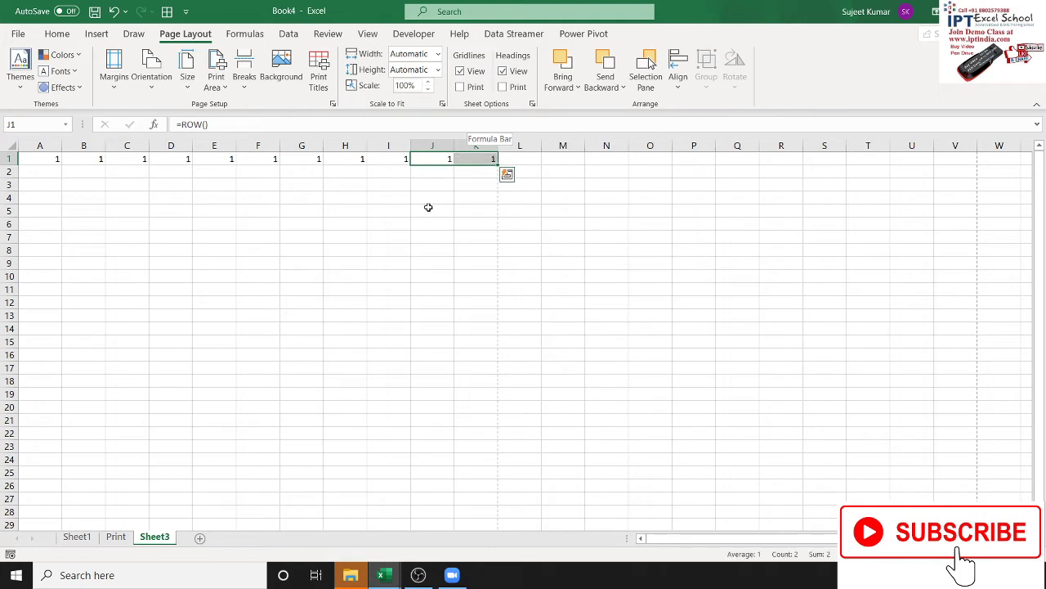
click(430, 209)
drag(57, 157, 465, 166)
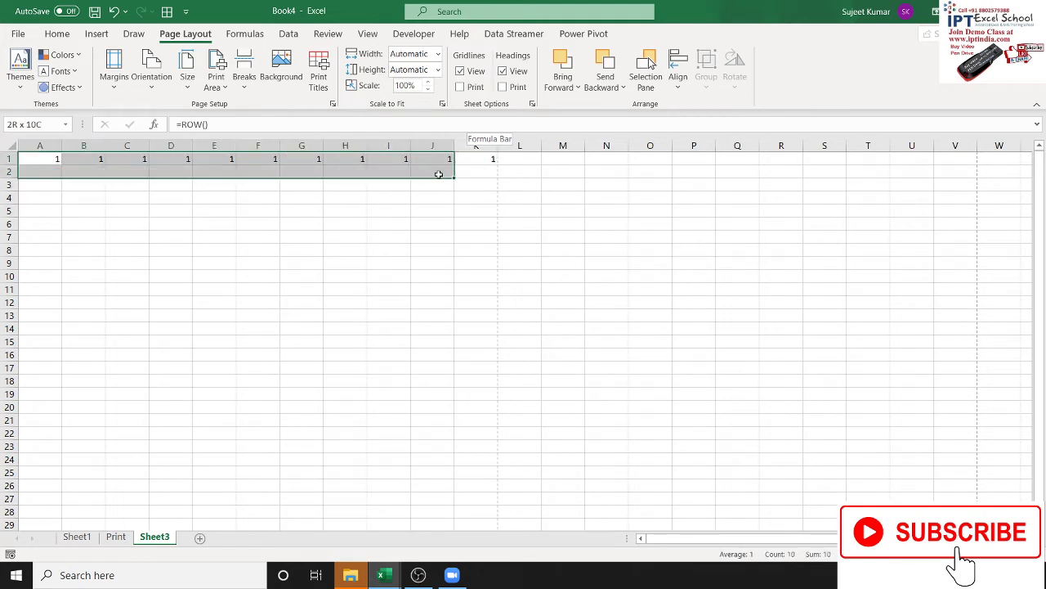
key(ctrl+z)
key(ctrl+z)
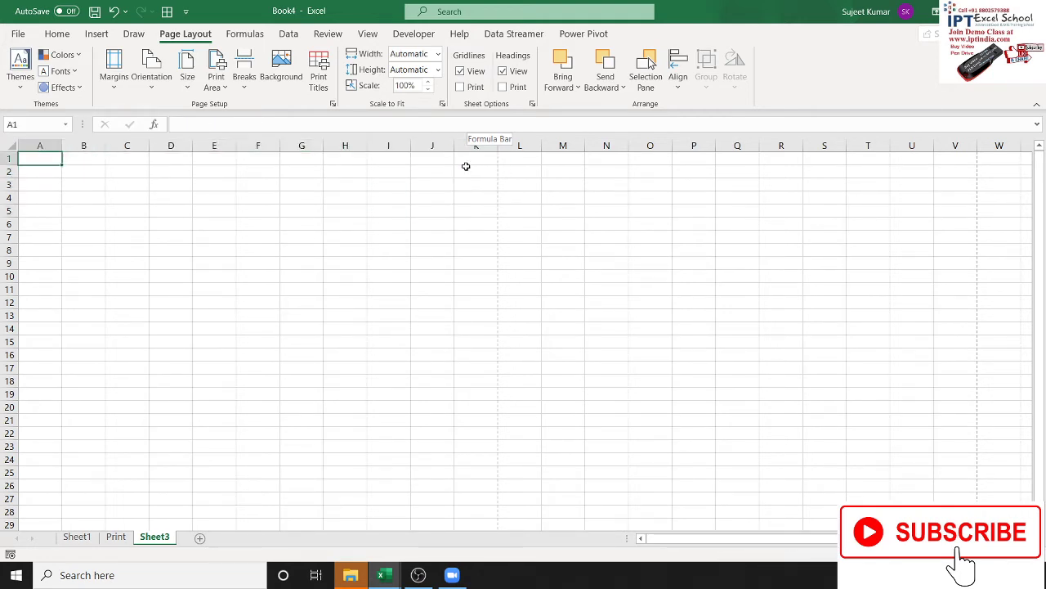
Enter =ROW() in cell A1 of Sheet3
text(=ro)
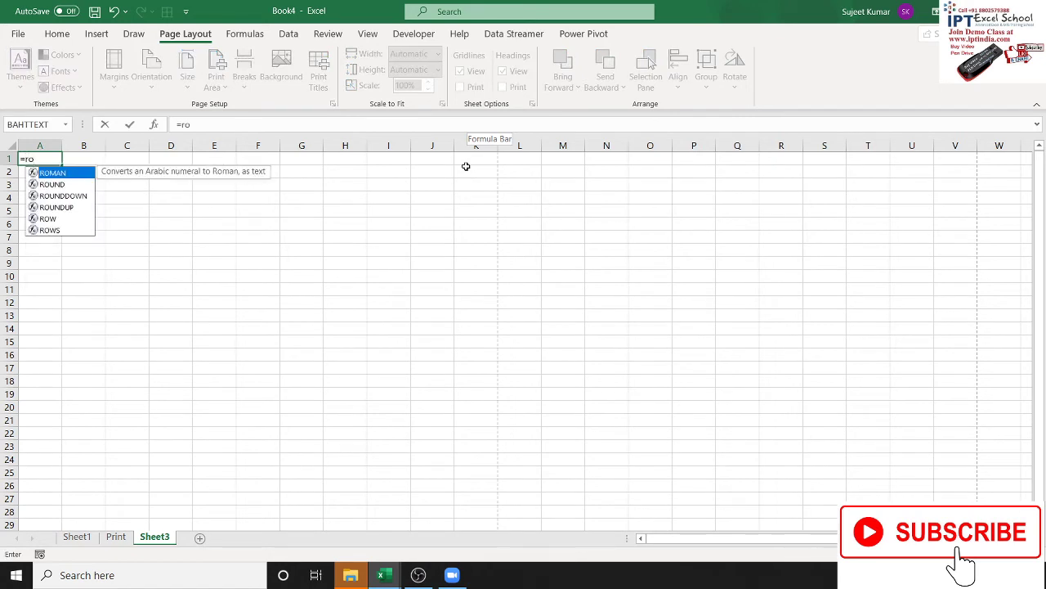
key(Down)
key(Down)
key(Down)
key(Down)
key(Down)
key(Up)
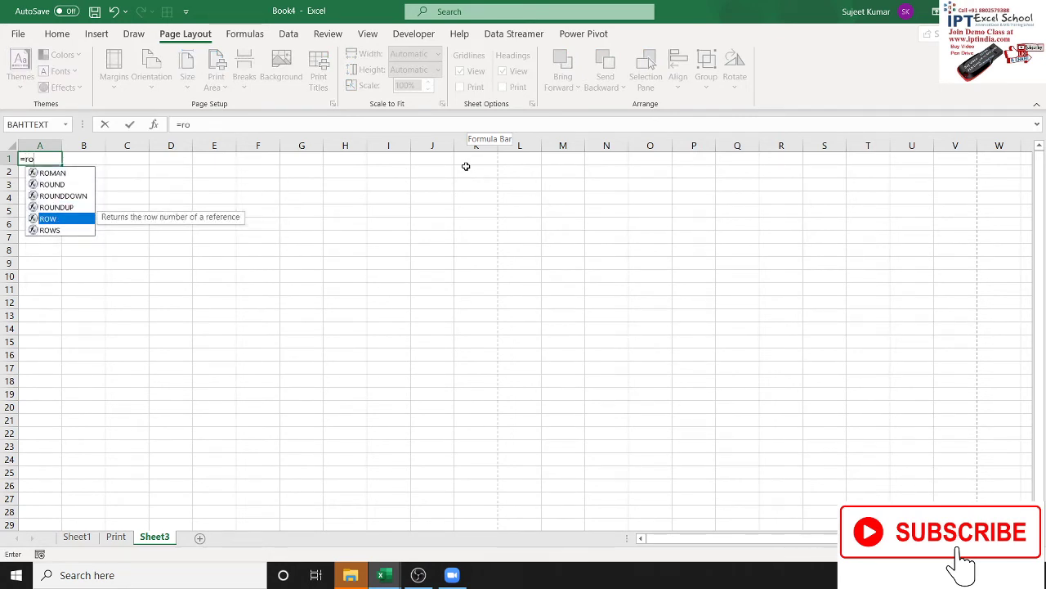
key(Down)
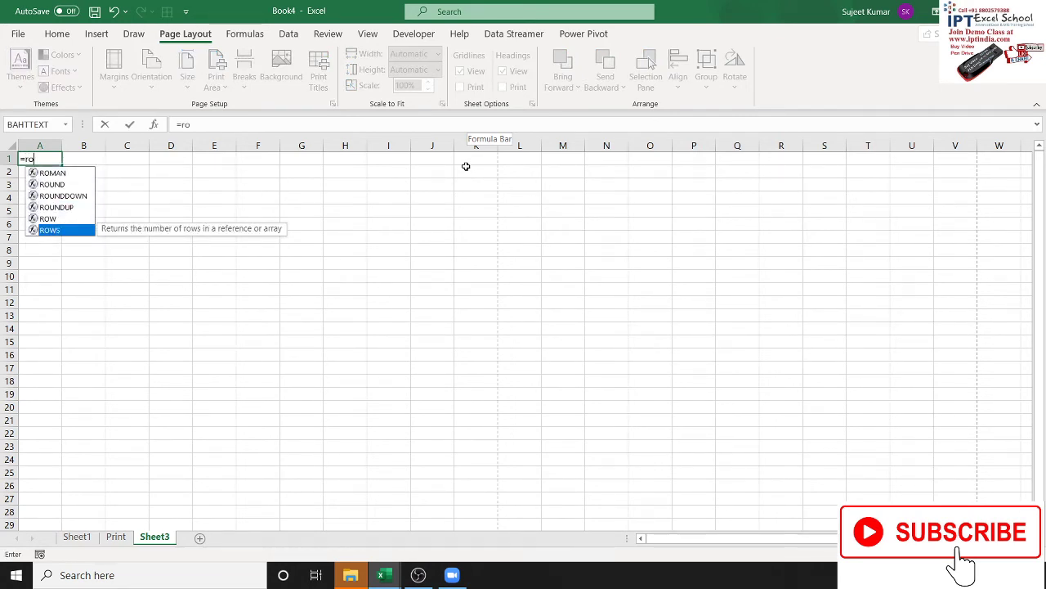
key(Up)
key(Tab)
text())
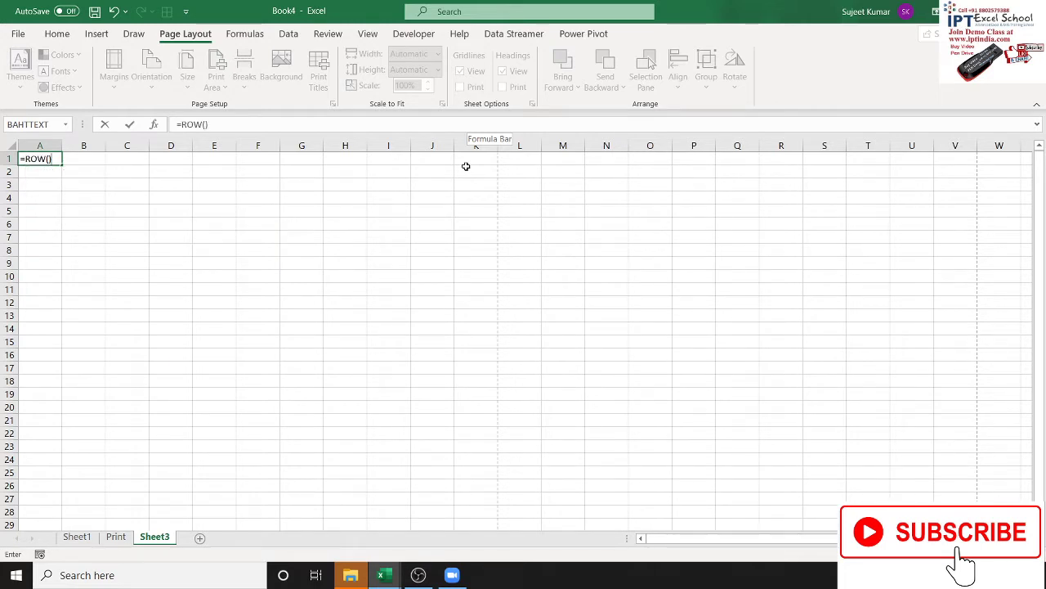
key(Return)
key(Up)
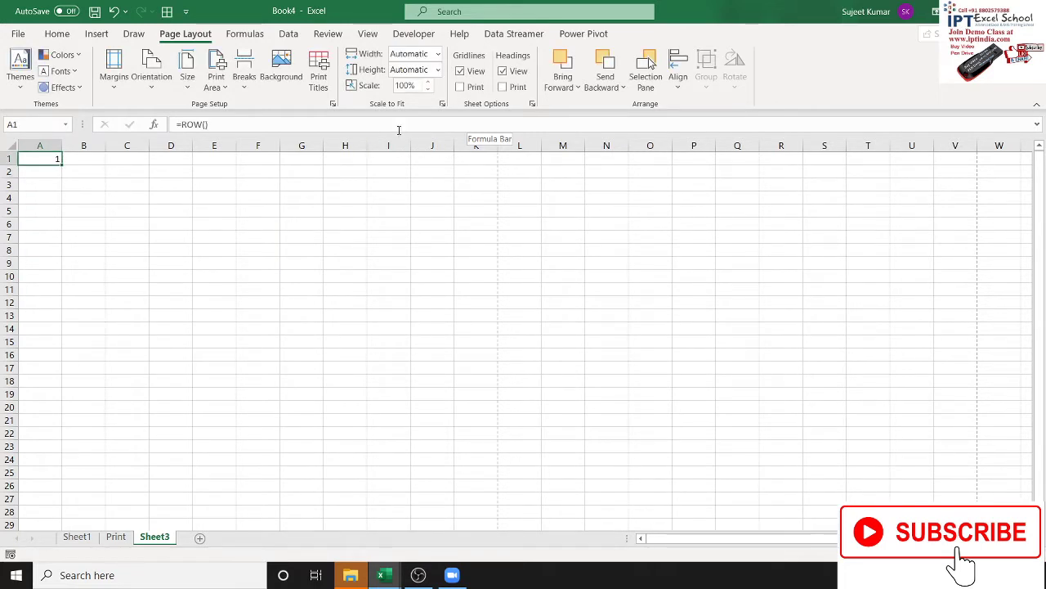
Revise A1's formula with *11 and an offset toward =ROW()*11-10
click(399, 130)
text(*11)
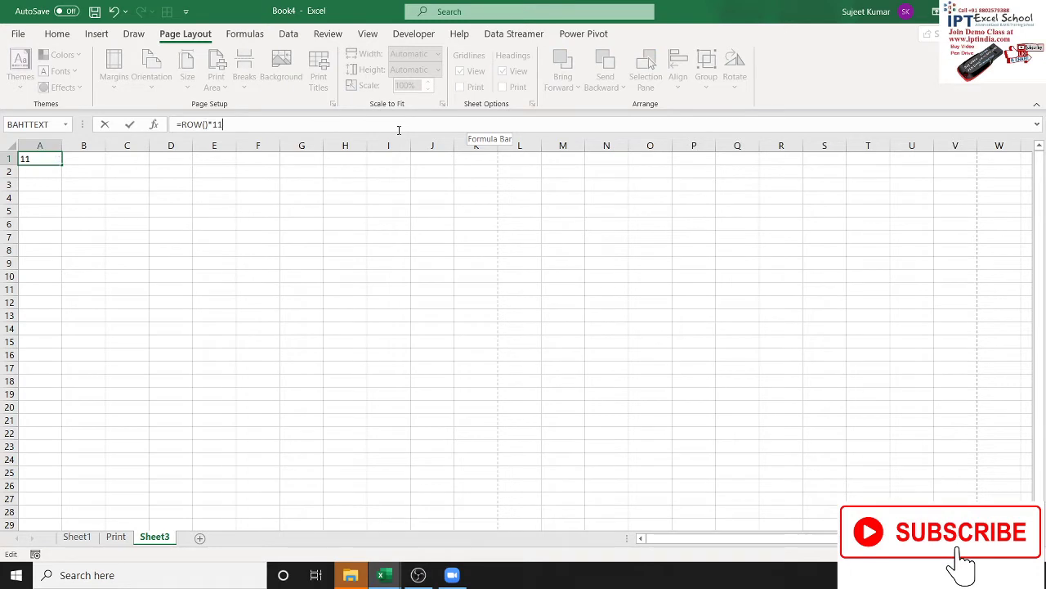
key(Return)
key(Up)
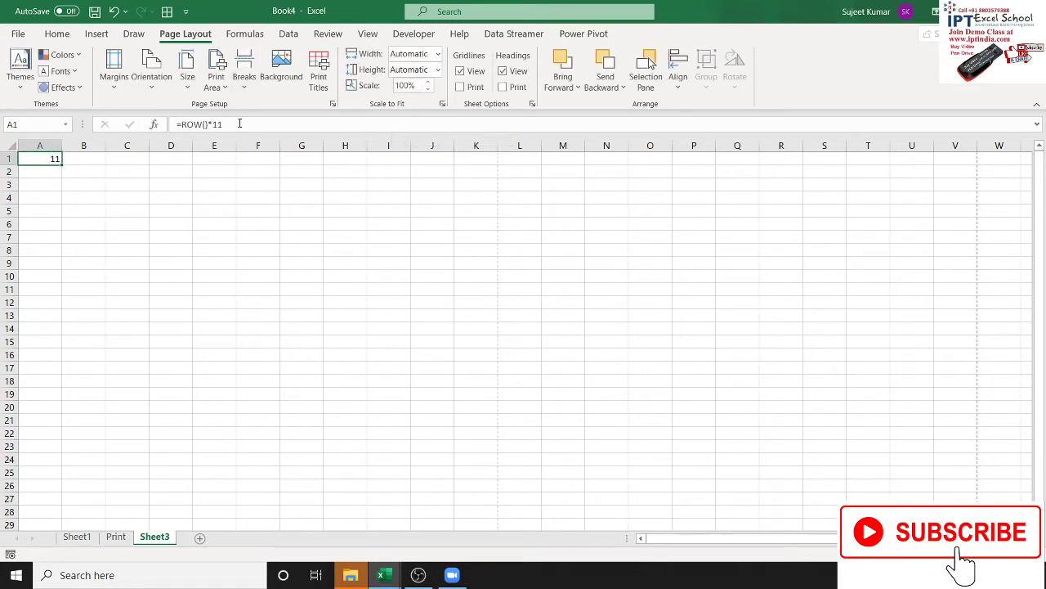
click(240, 124)
text(/11)
key(Return)
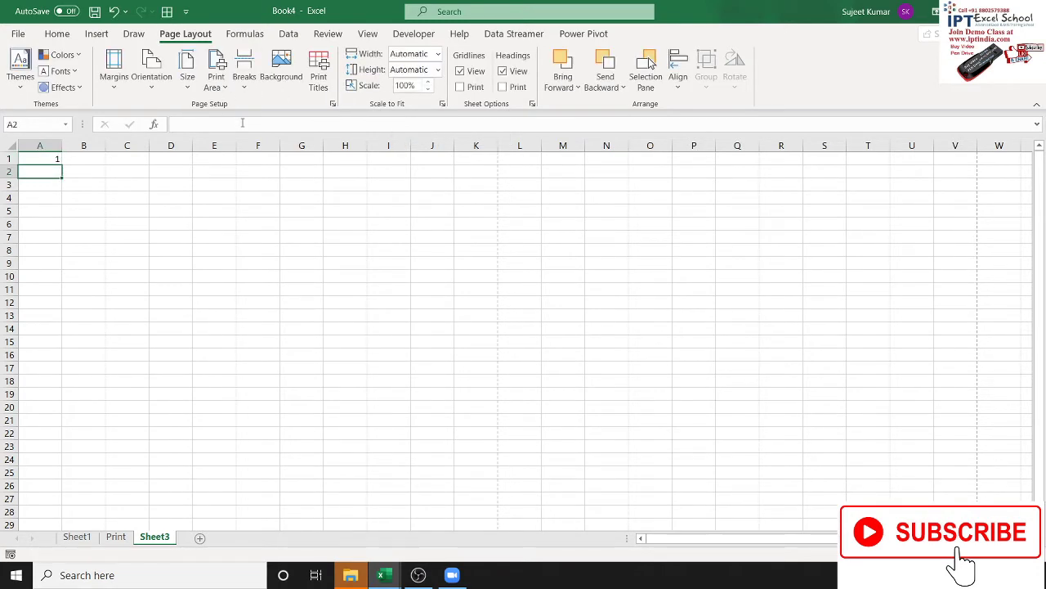
key(Up)
Test the formula by filling it across to column K and down to row 4
key(shift+Right)
key(shift+Right)
key(shift+Right)
key(shift+Right)
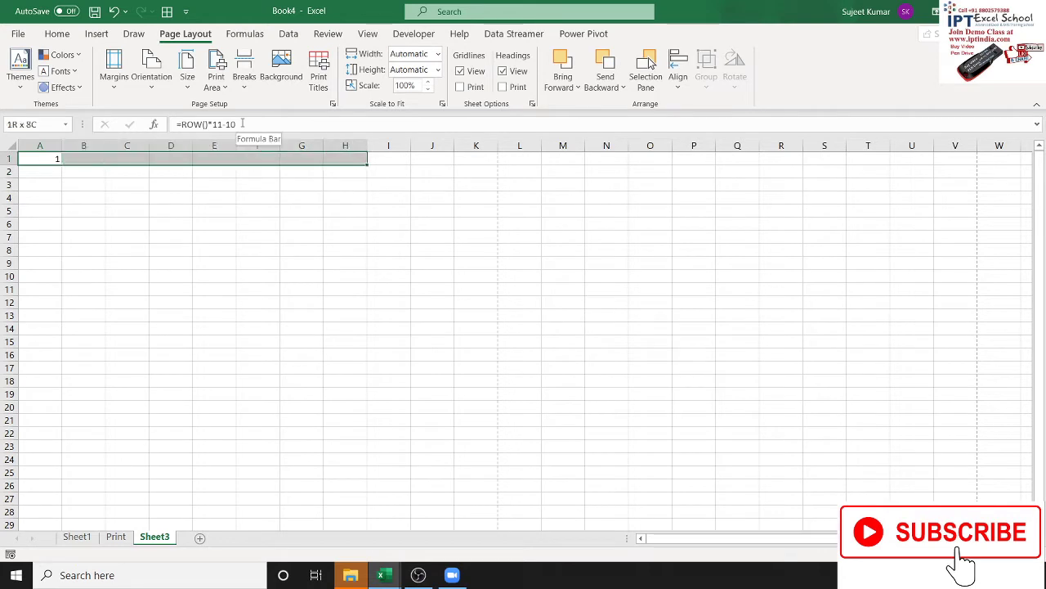
key(shift+Right)
key(shift+Right)
key(shift+Right)
key(ctrl+r)
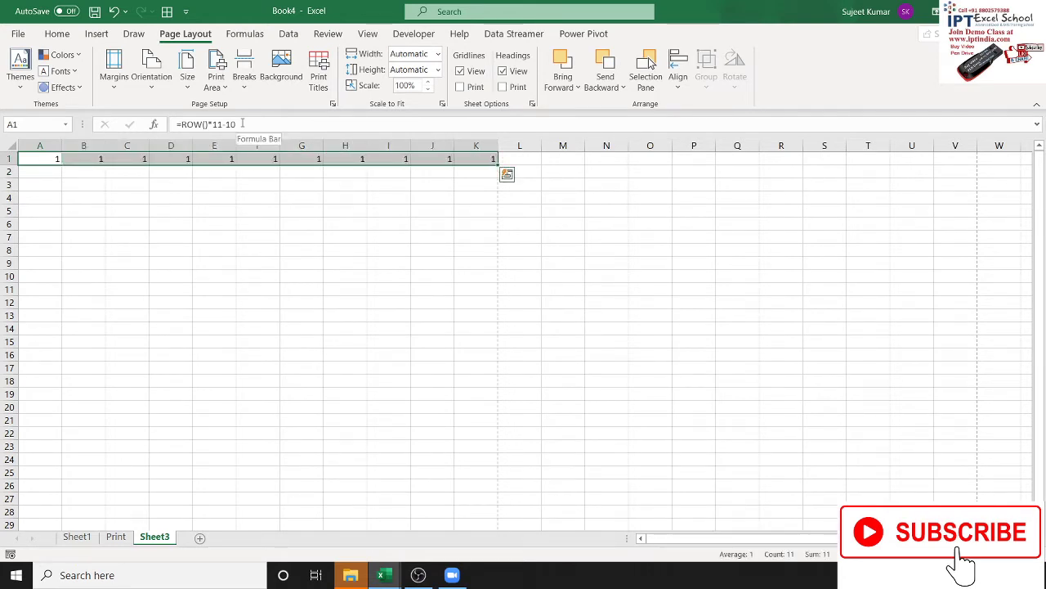
key(shift+Down)
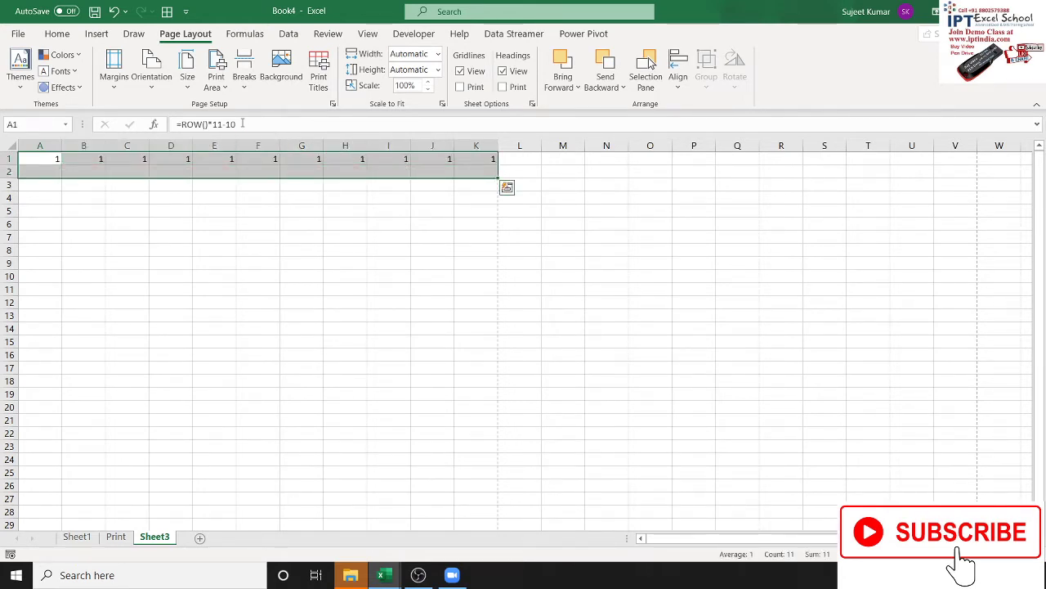
key(ctrl+d)
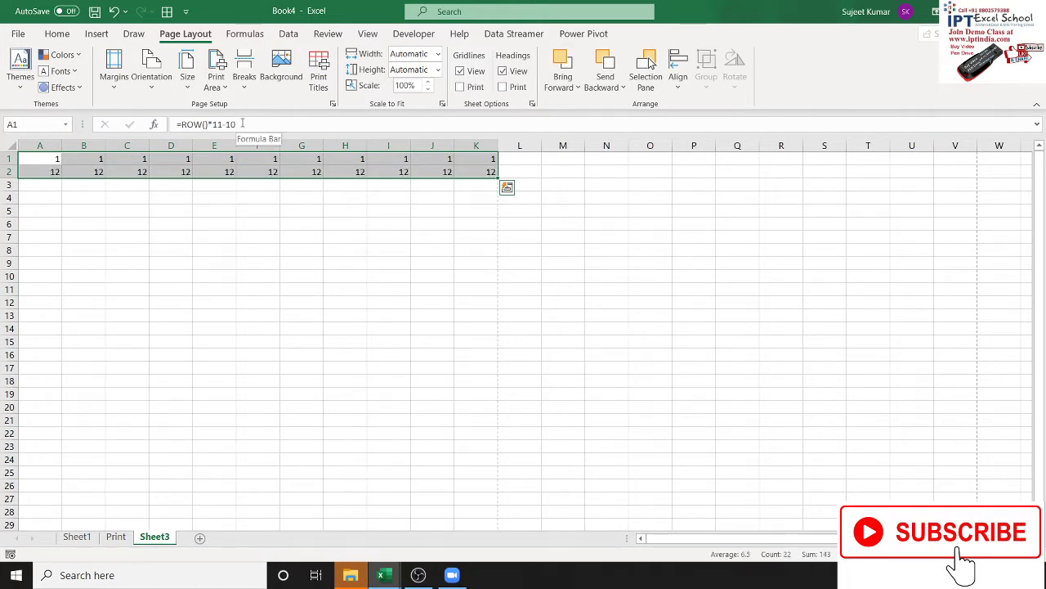
key(shift+Down)
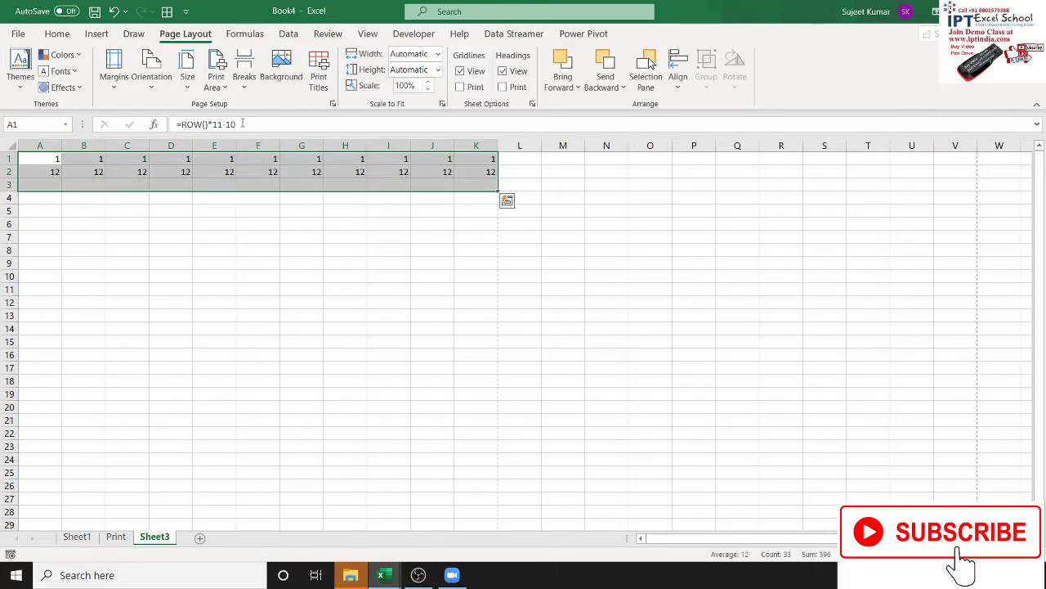
key(ctrl+d)
key(shift+Down)
key(ctrl+d)
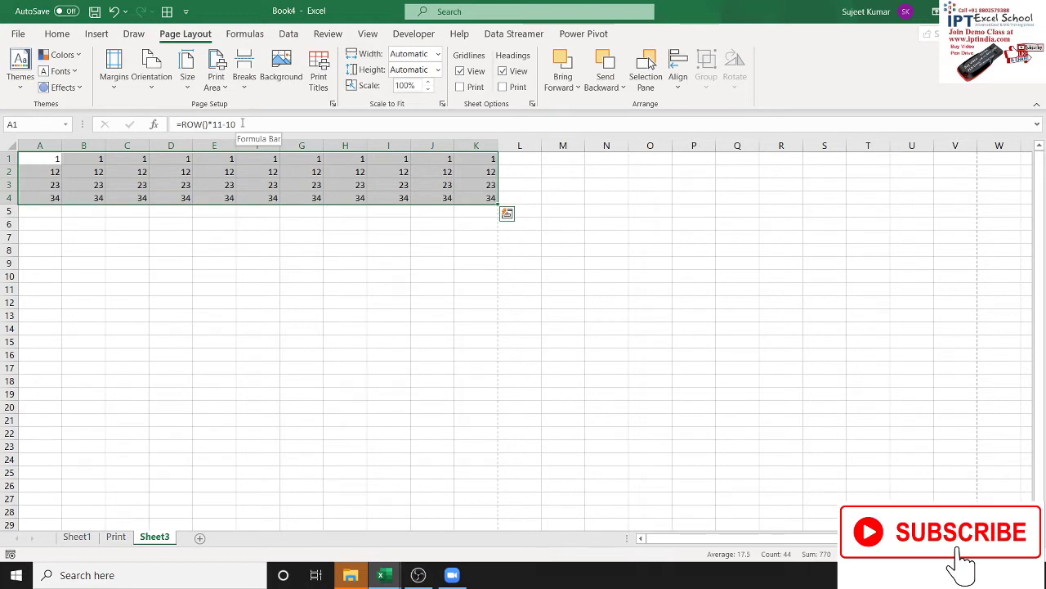
Undo the four test fills, leaving the formula only in A1
key(ctrl+z)
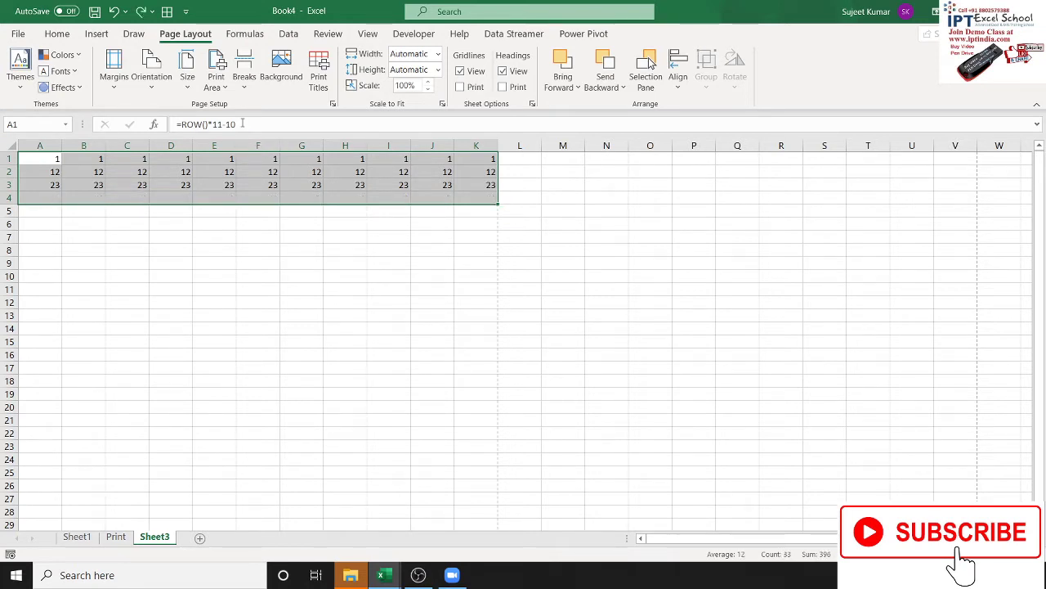
key(ctrl+z)
key(ctrl+z)
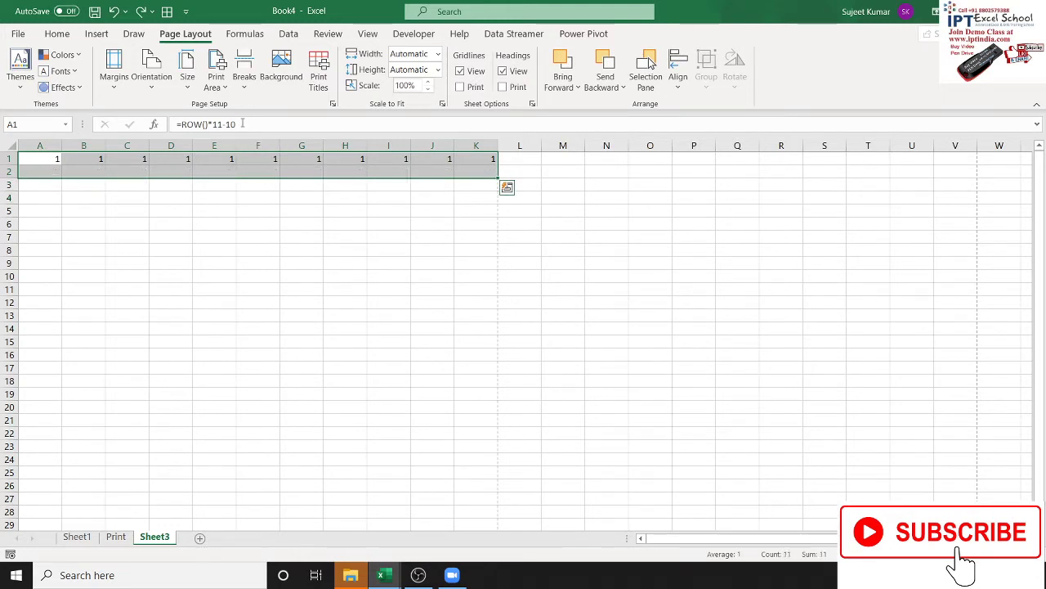
key(ctrl+z)
key(ctrl+z)
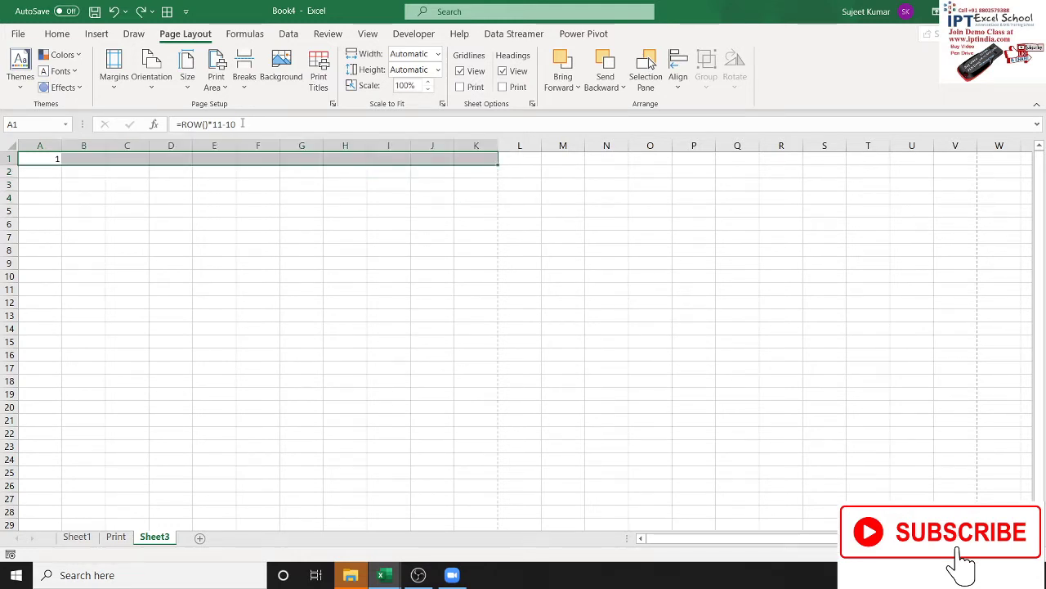
key(ctrl+z)
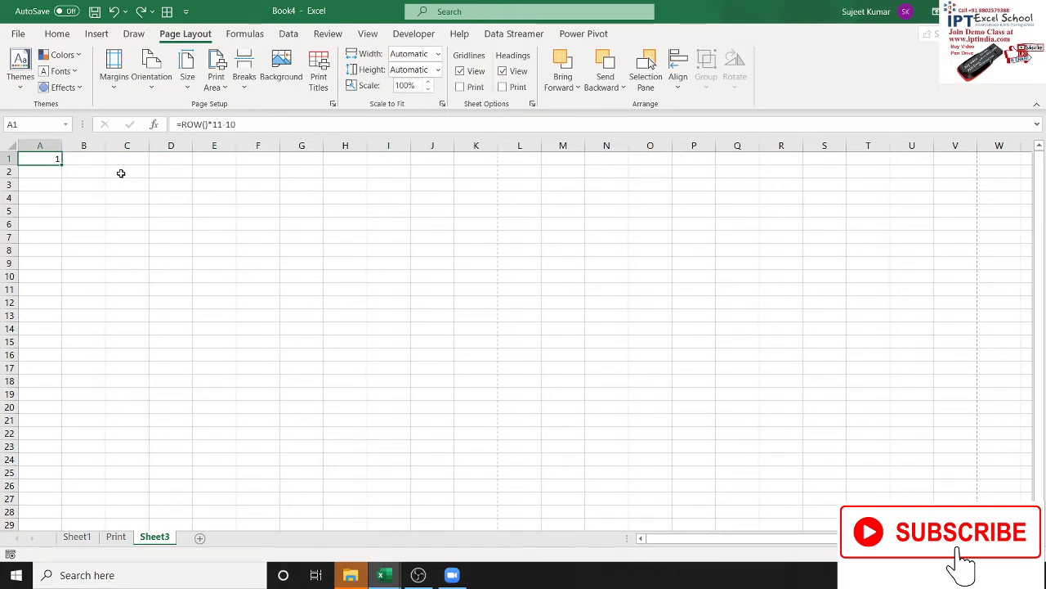
Wrap A1's ROW()*11-10 expression in parentheses
click(181, 124)
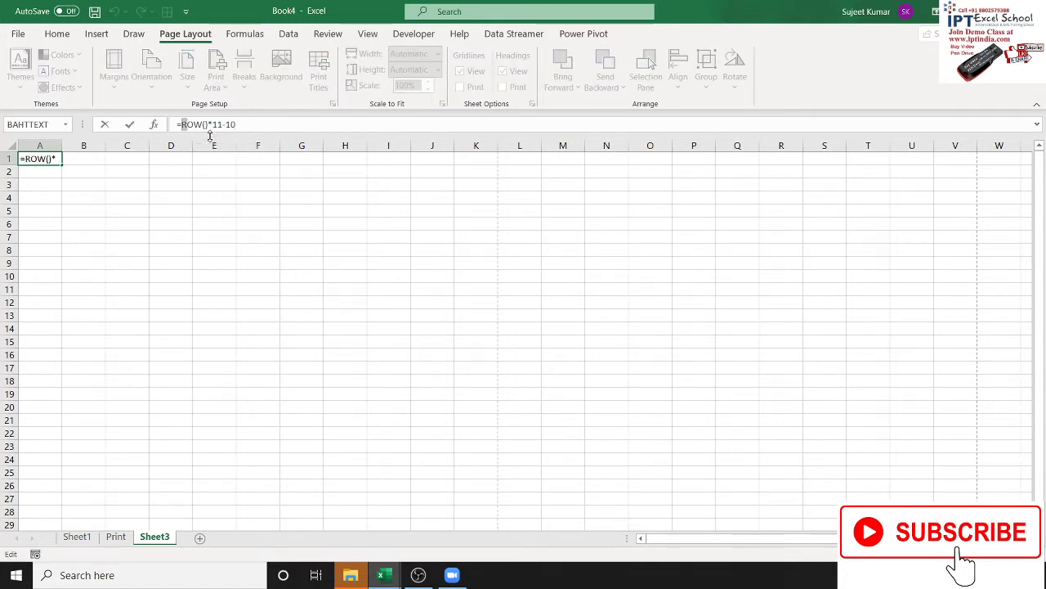
text(()
key(ctrl+z)
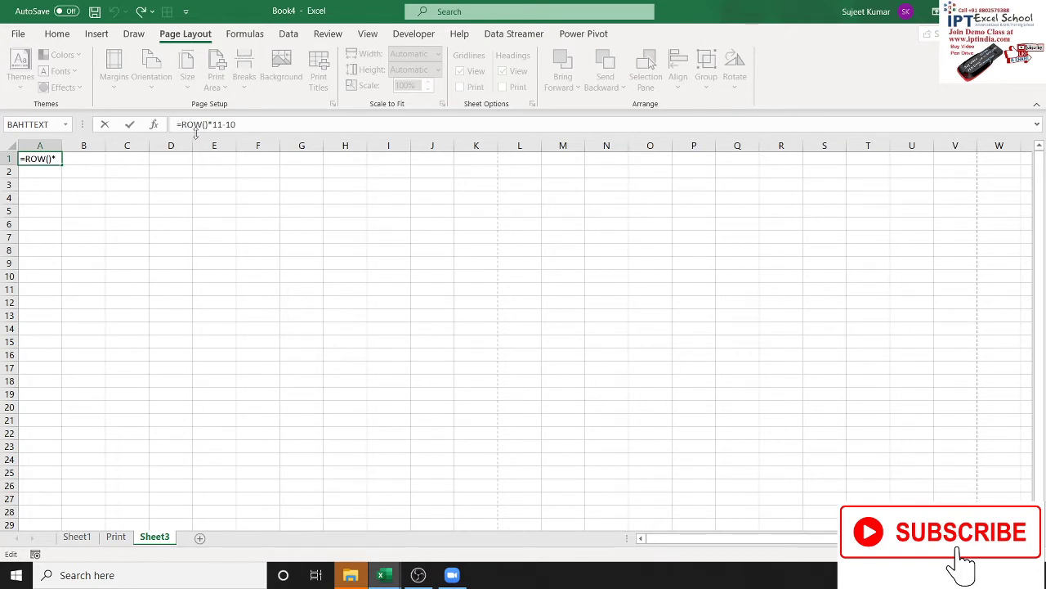
text(()
Append +COLUMN()-1 so A1 reads =(ROW()*11-10)+COLUMN()-1
click(286, 128)
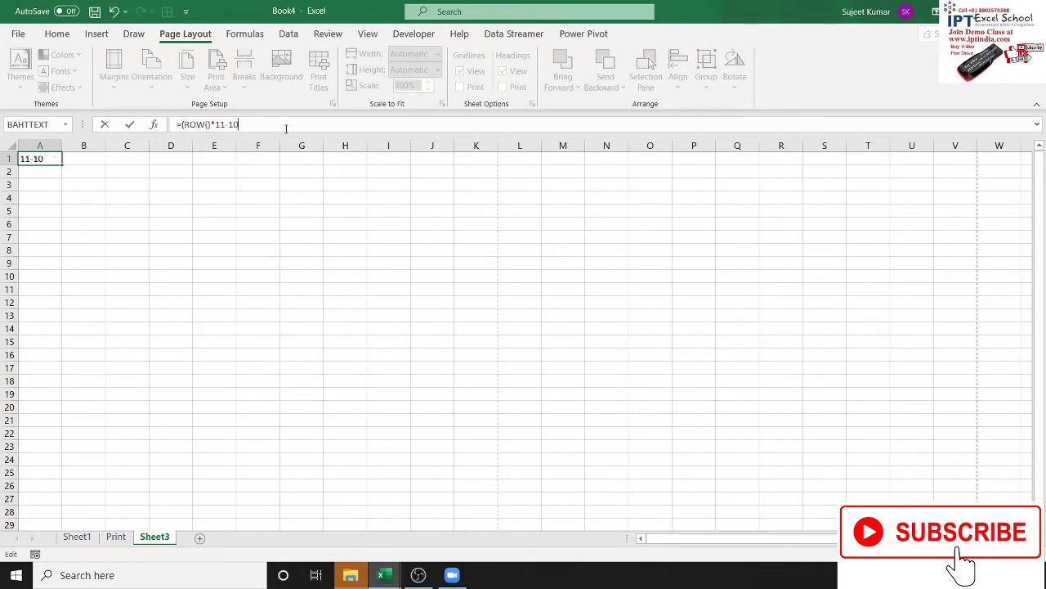
text(+)
text(col)
key(Tab)
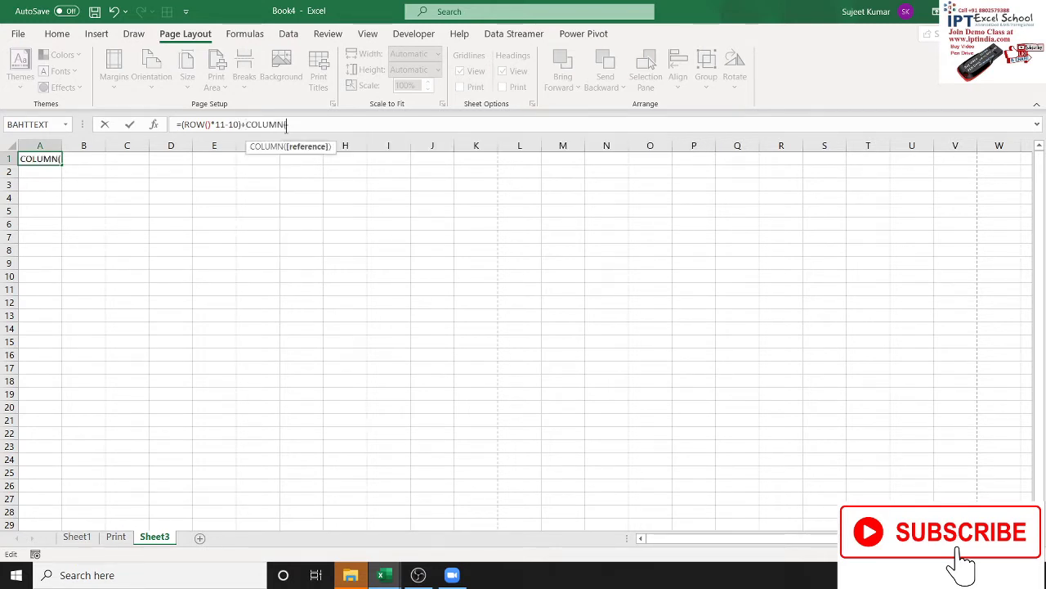
key(ctrl+Return)
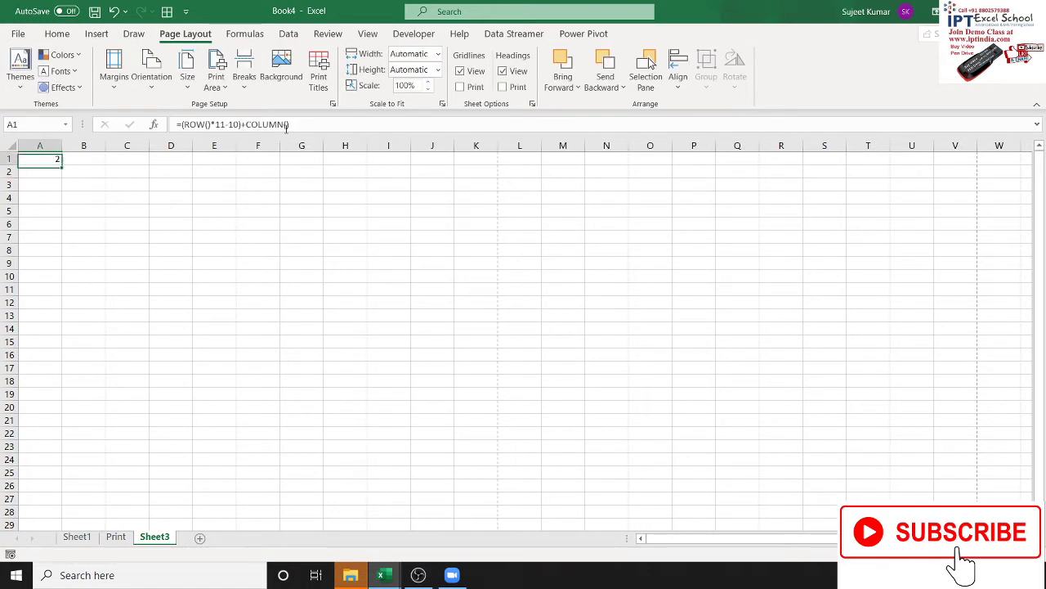
key(shift+Left)
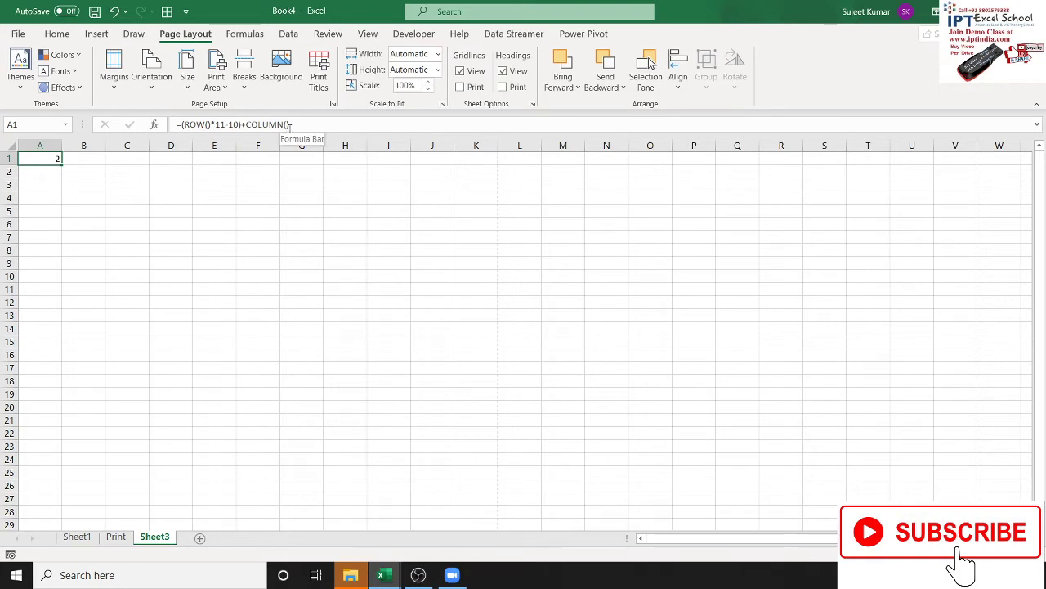
click(296, 128)
text(-1)
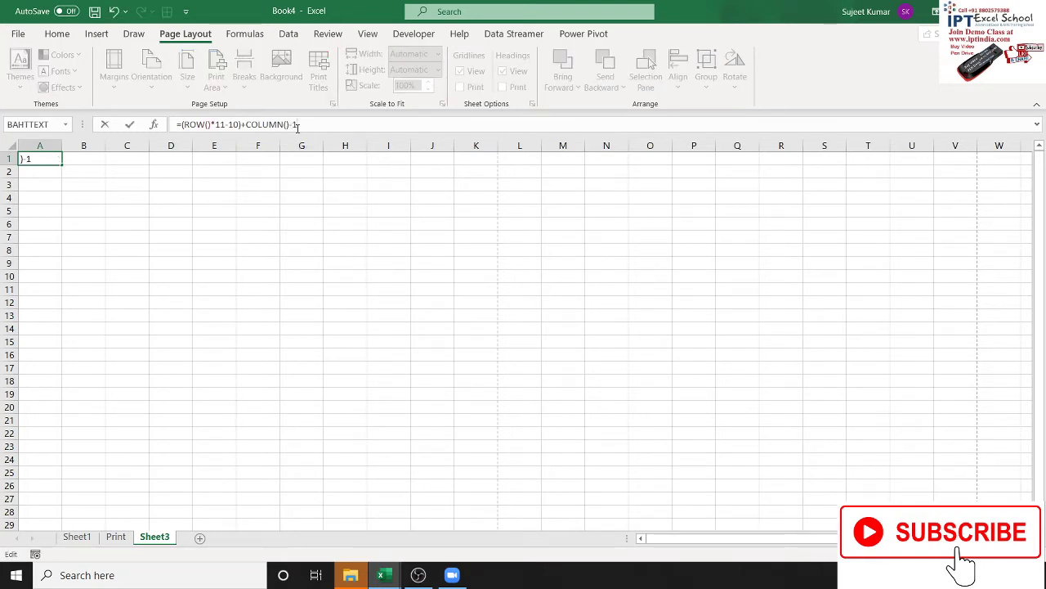
key(Return)
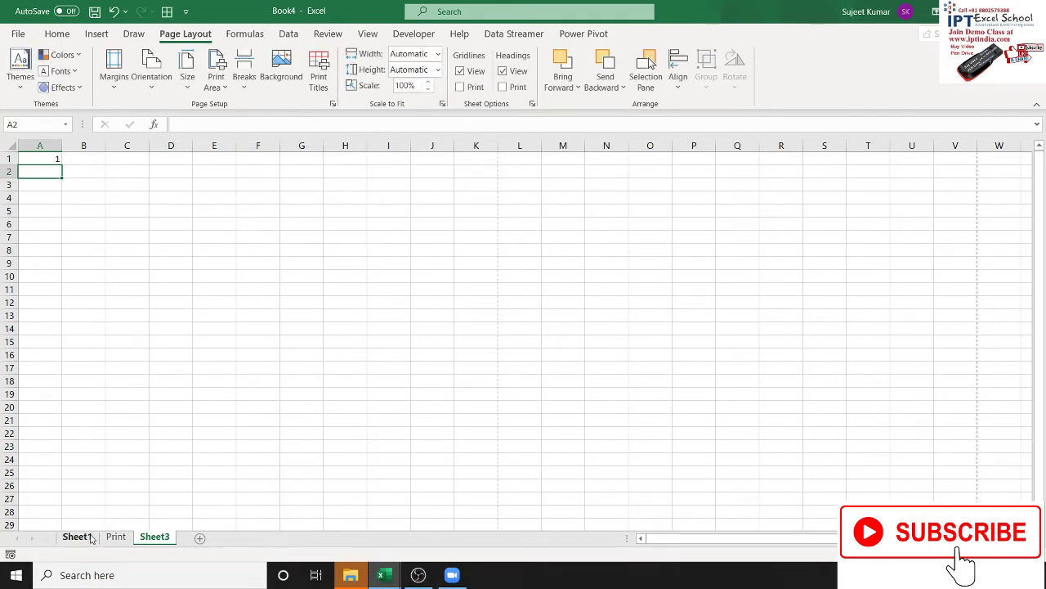
Glance at Sheet1's names, then fill Sheet3's A1 formula across to K1
click(90, 536)
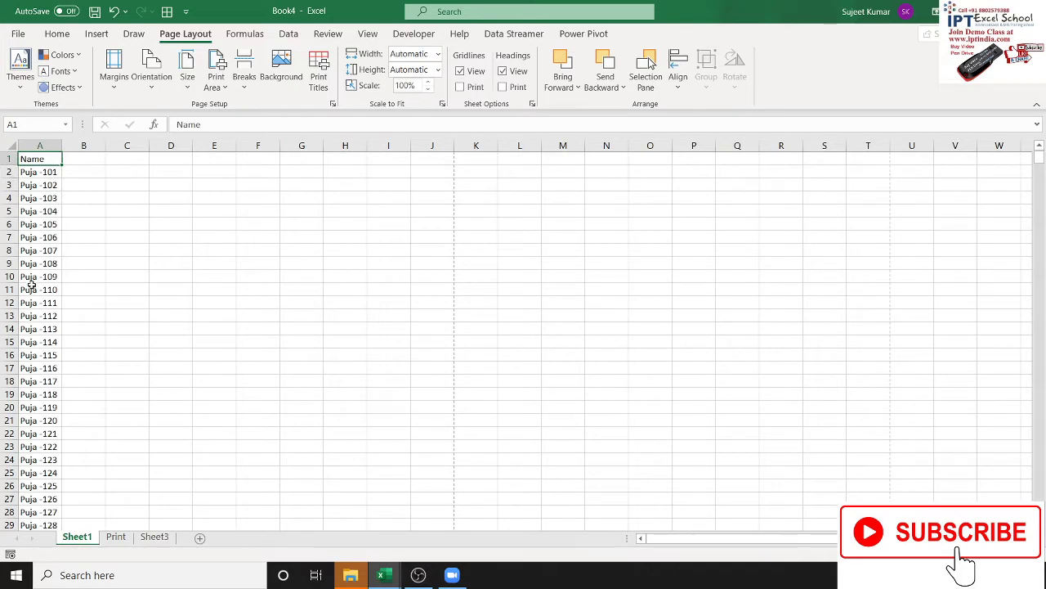
click(37, 174)
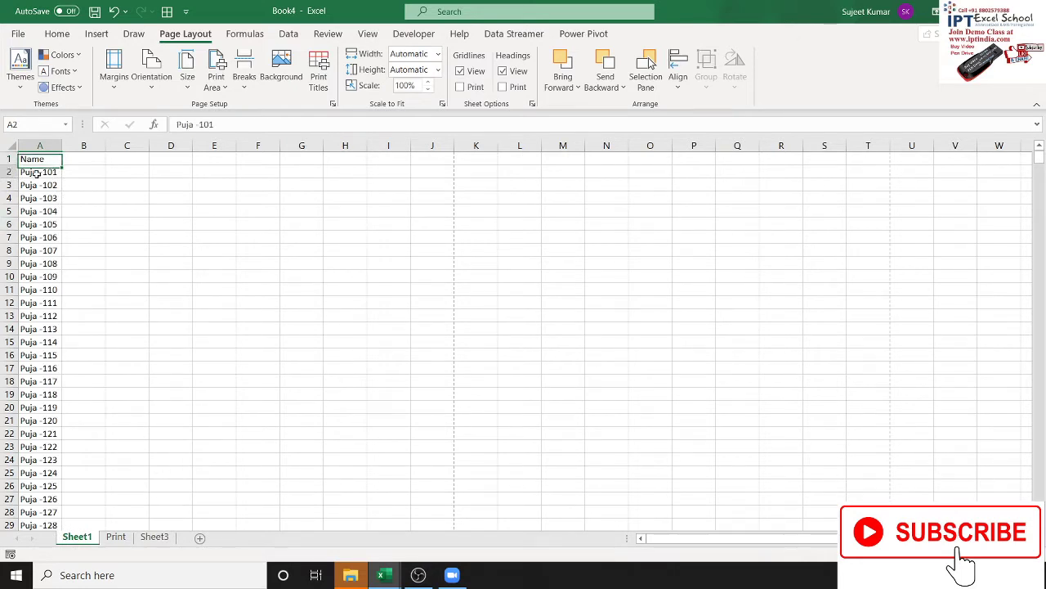
click(154, 536)
click(49, 158)
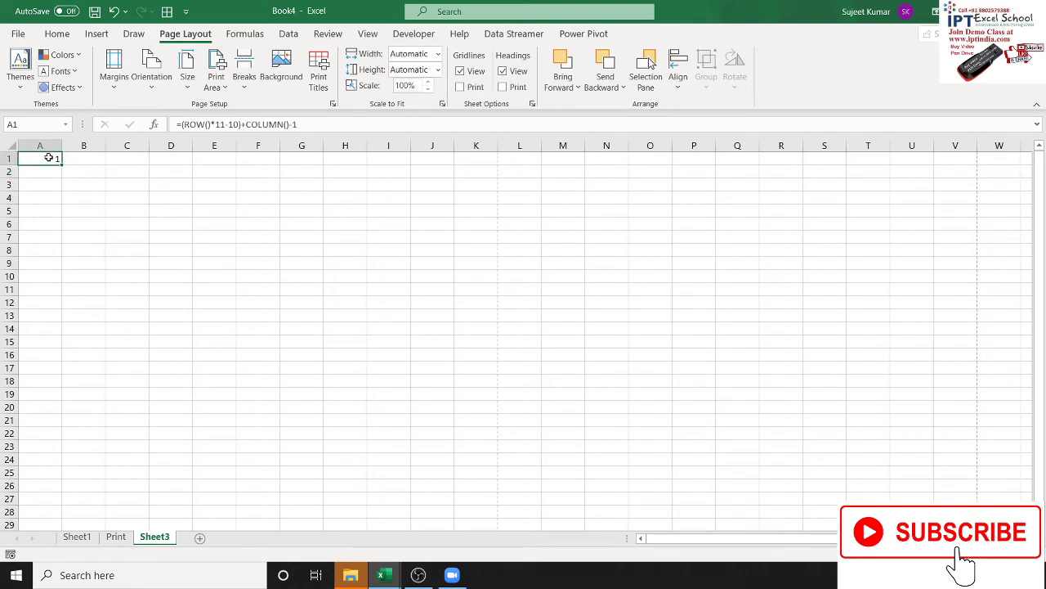
drag(50, 157, 462, 156)
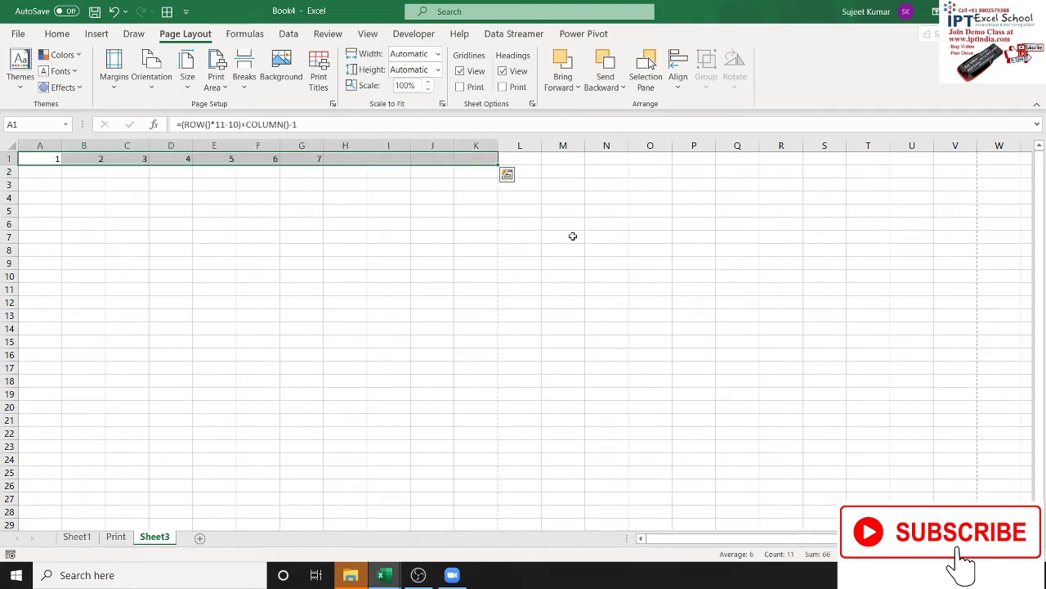
Fill the numbering down through row 44, counting 1 to 484
key(shift+Down)
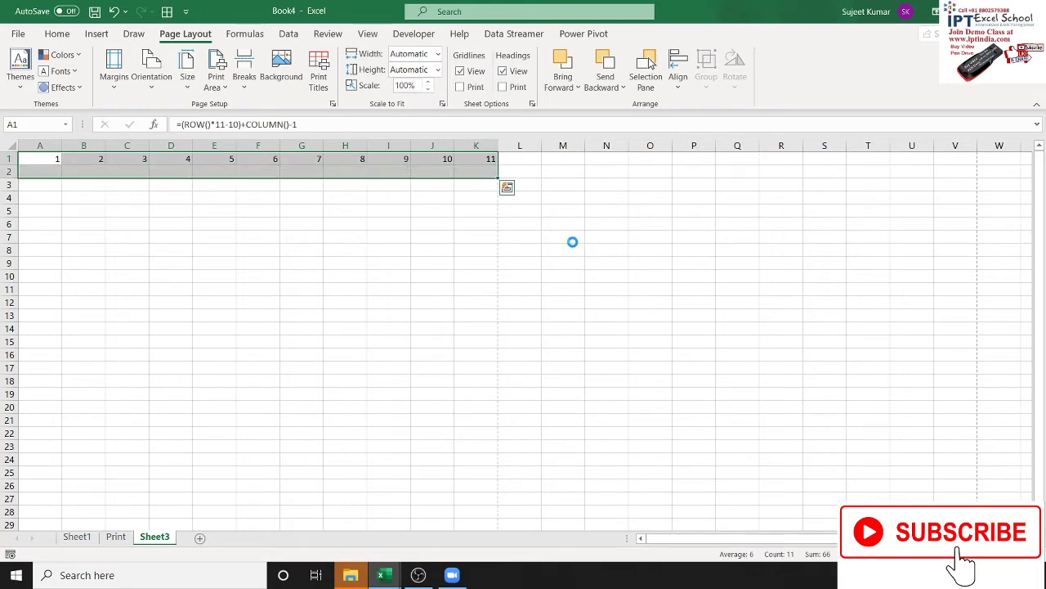
key(ctrl+d)
key(shift+Down)
key(shift+Down)
key(shift+Down)
key(shift+Down)
key(shift+Down)
key(shift+Down)
key(shift+Down)
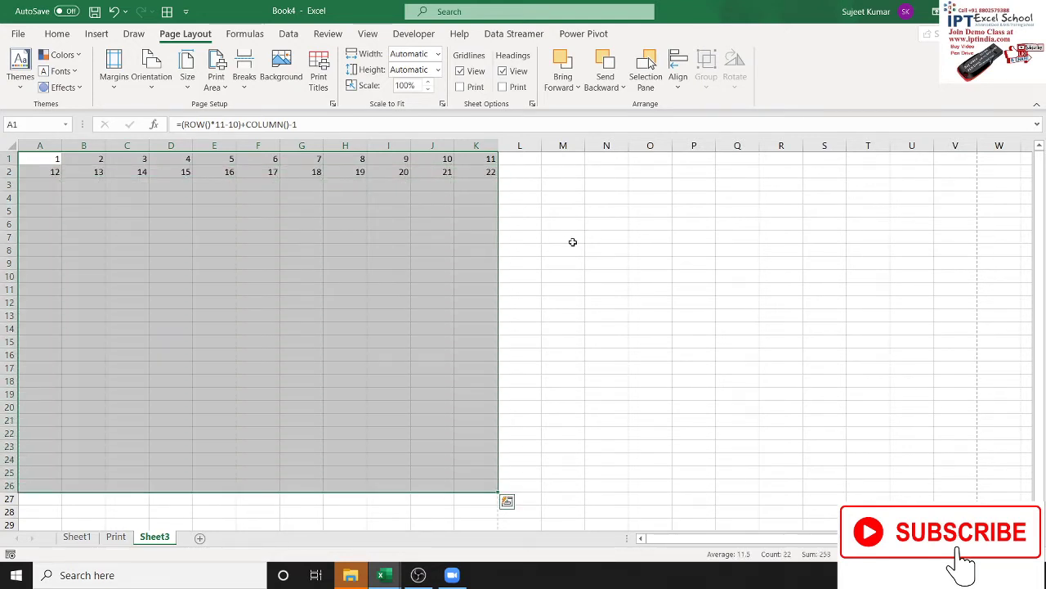
key(ctrl+d)
key(shift+Down)
key(shift+Down)
key(shift+Down)
key(shift+Down)
key(shift+Down)
key(shift+Down)
key(shift+Down)
key(shift+Down)
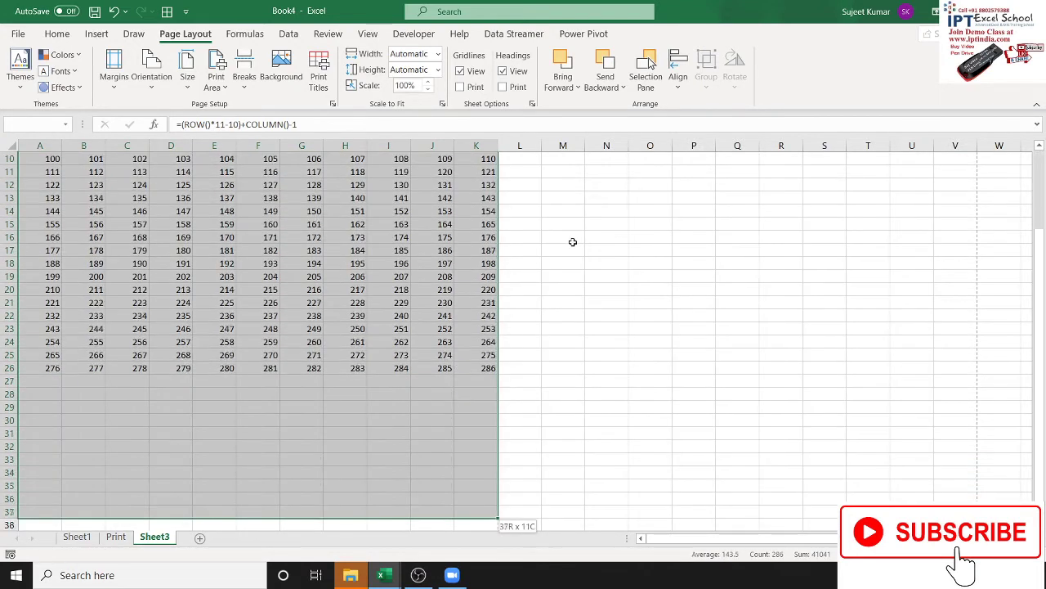
key(shift+Down)
key(shift+Down)
key(shift+Down)
key(ctrl+d)
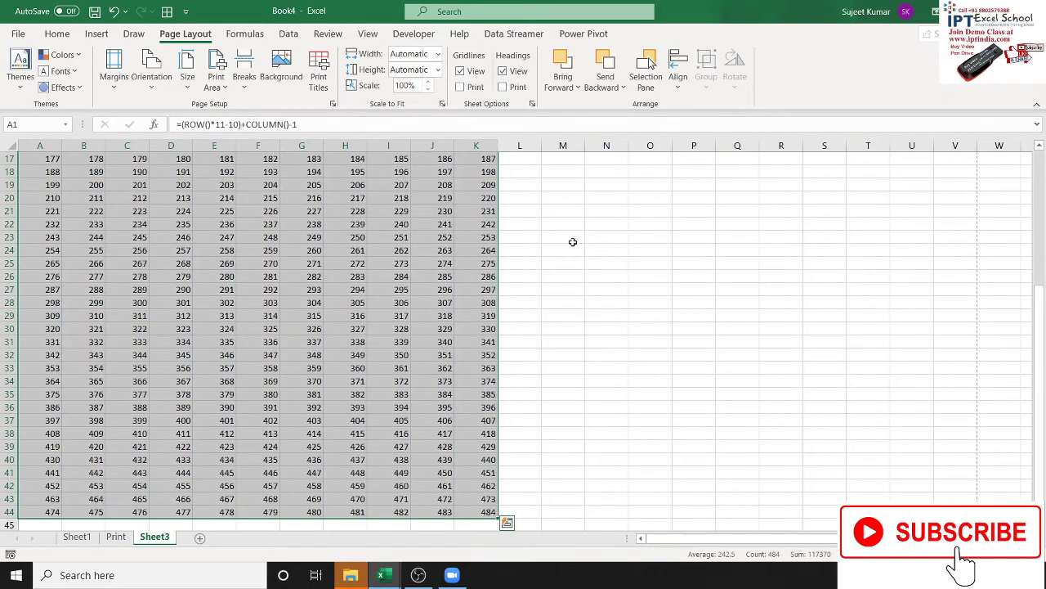
key(ctrl+Home)
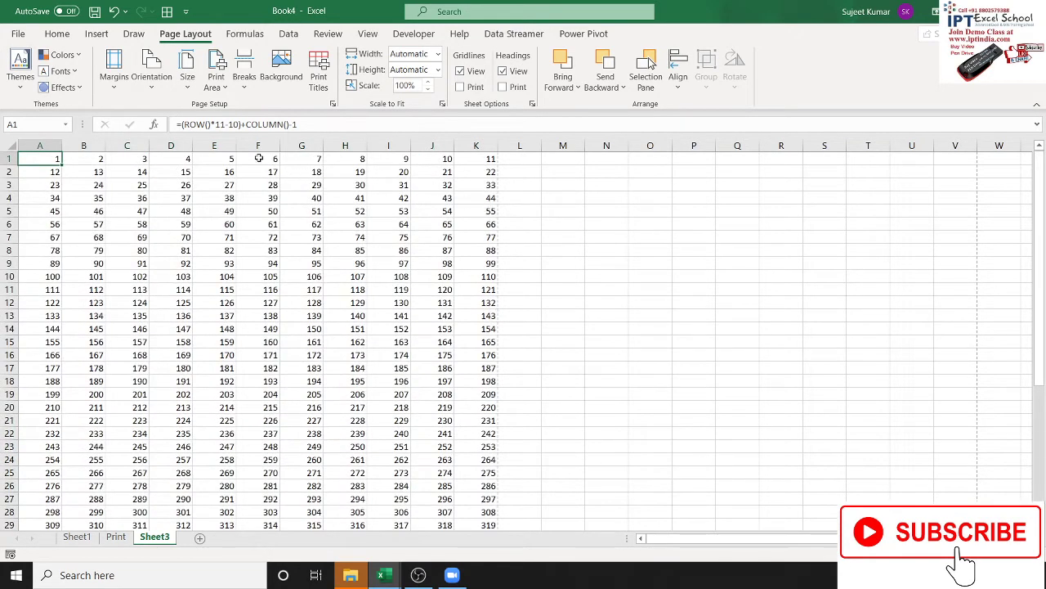
Rewrite A1 as =ADDRESS((ROW()*11-10)+COLUMN()-1,1,,,"Sheet1")
click(184, 125)
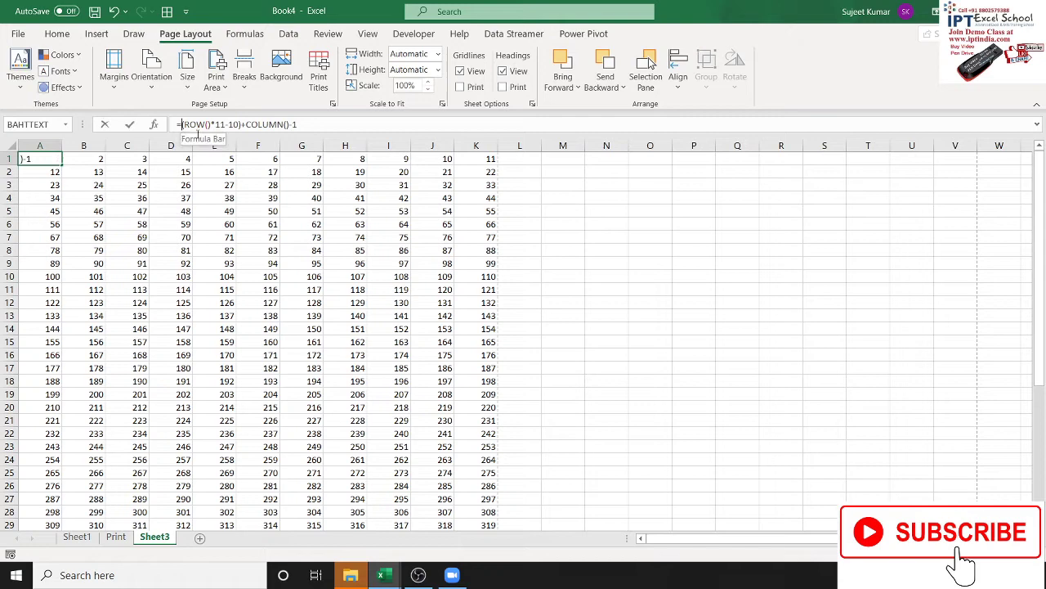
text(ad)
double_click(221, 148)
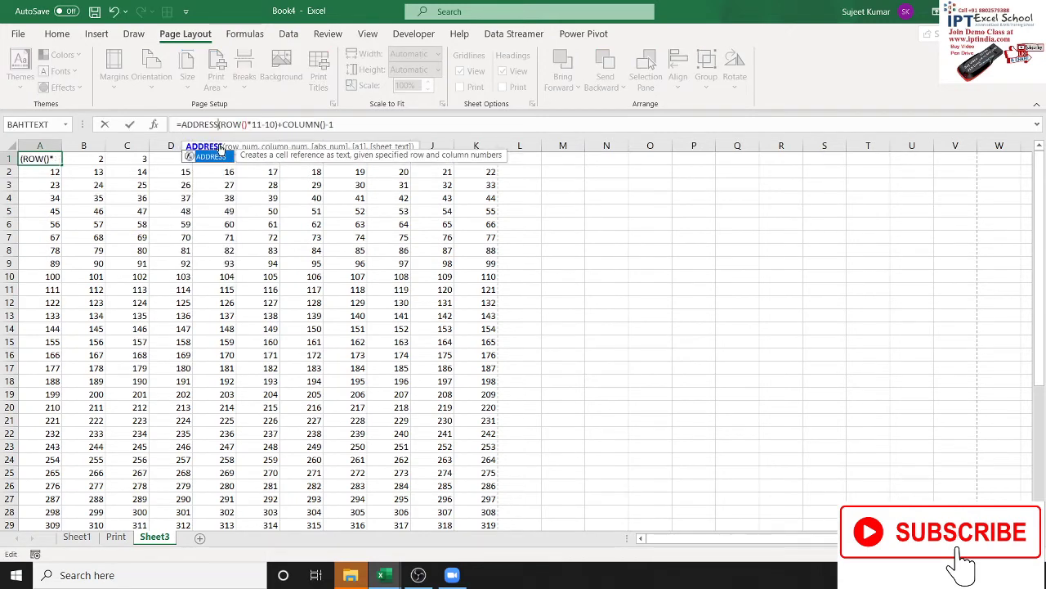
click(357, 125)
text(,1,,)
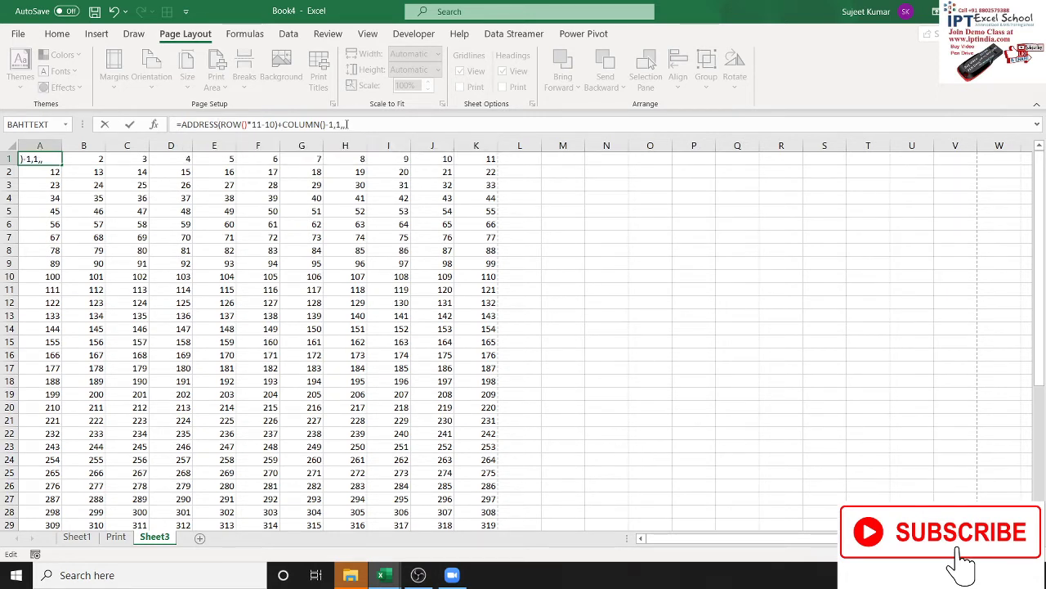
click(226, 125)
text(()
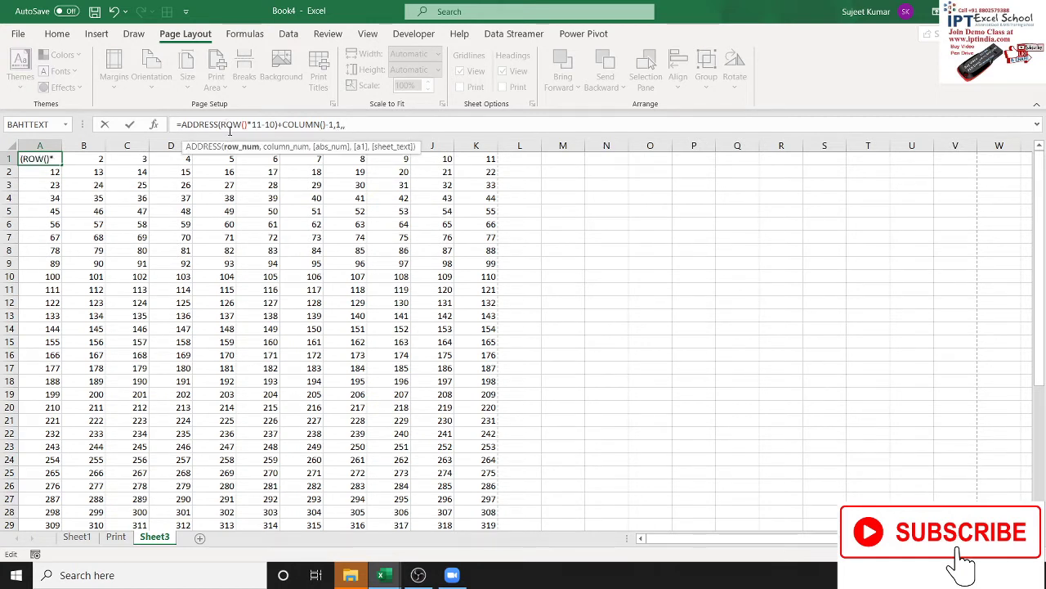
click(368, 124)
text(,"S)
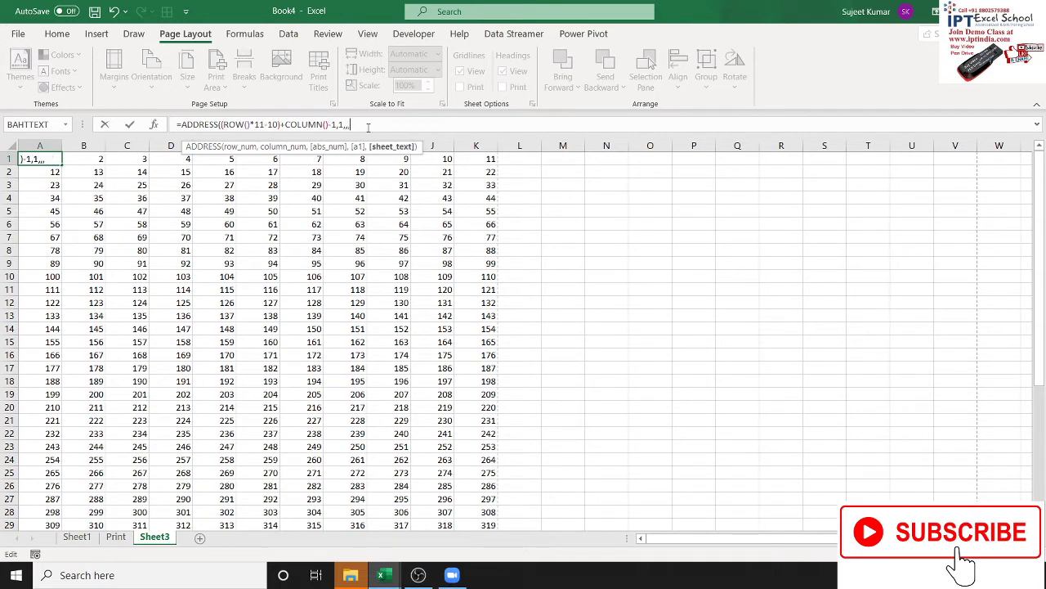
text(heet1)
key(Return)
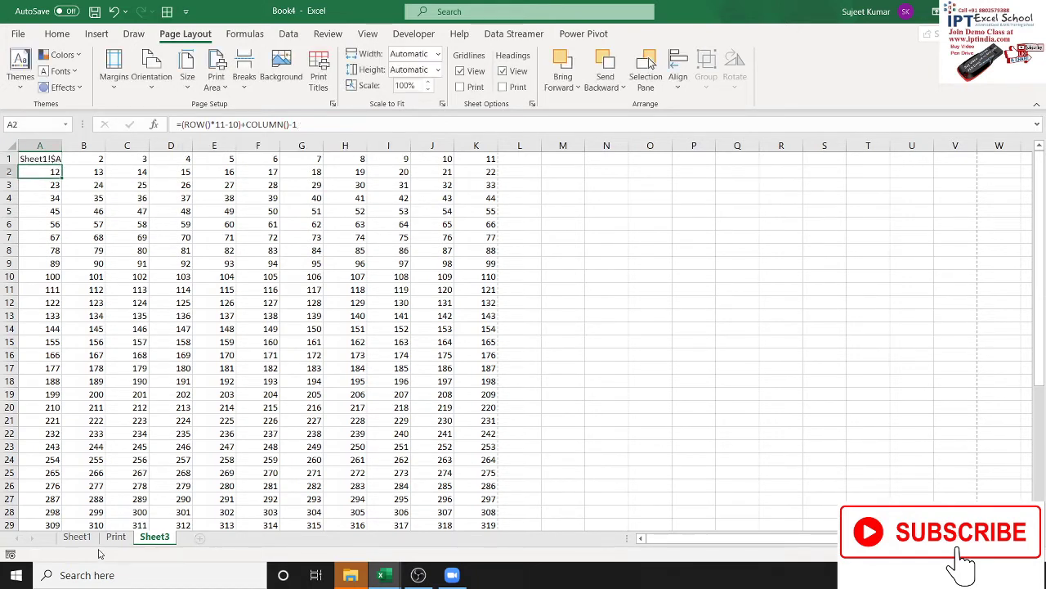
key(Up)
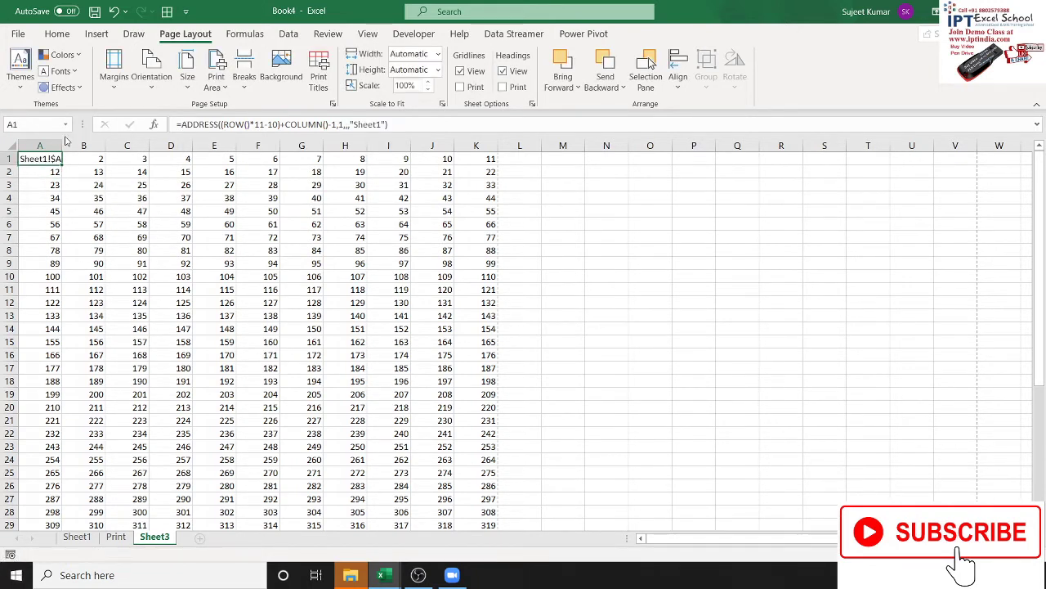
Autofit column A and copy the ADDRESS formula across row 1 to K1
double_click(63, 145)
mouse_move(73, 165)
mouse_down()
mouse_move(530, 236)
mouse_move(522, 254)
mouse_up()
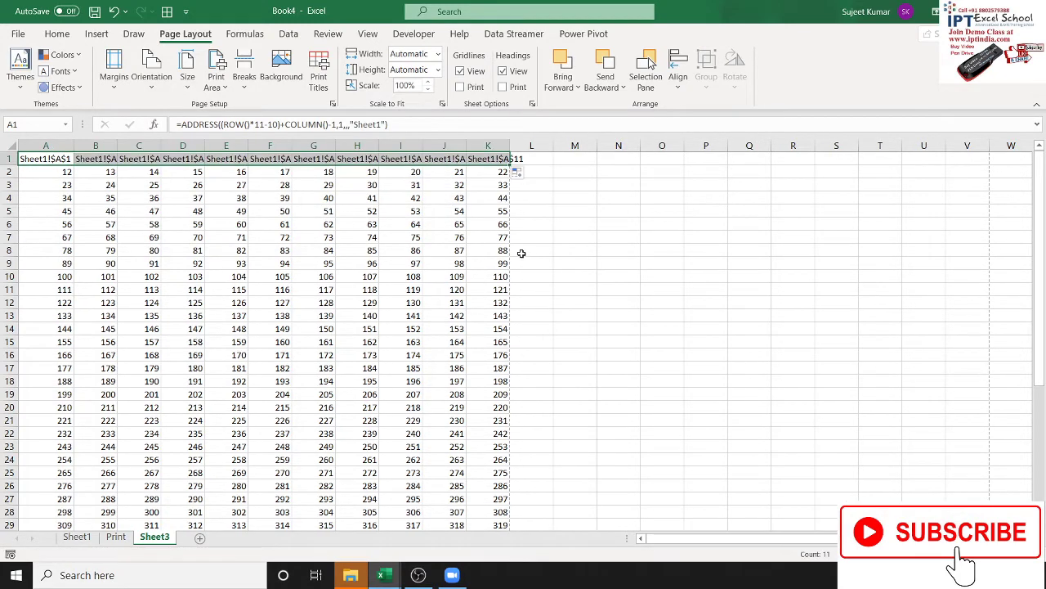
double_click(117, 145)
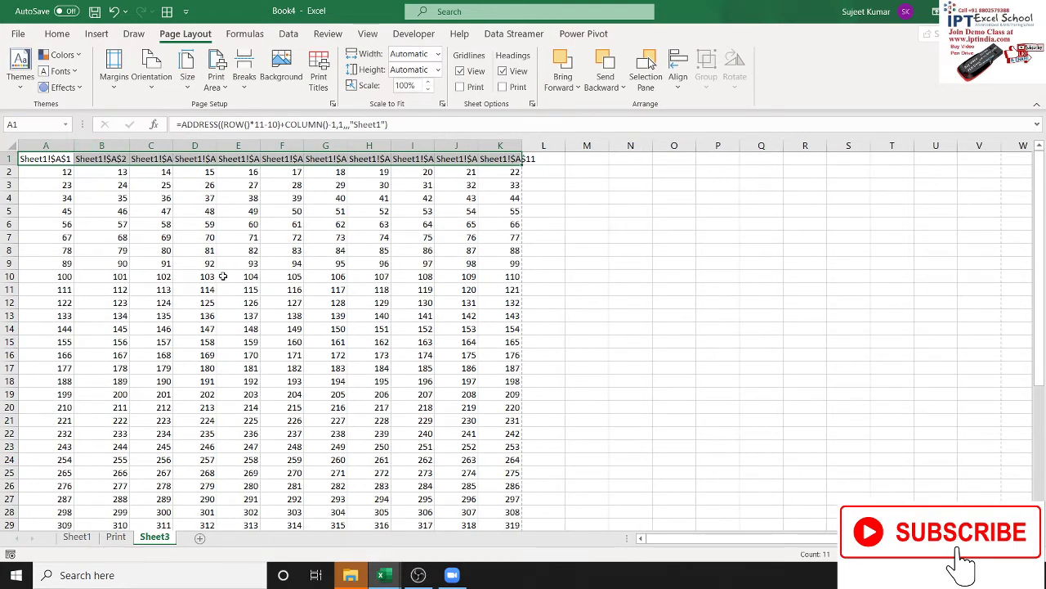
key(ctrl+z)
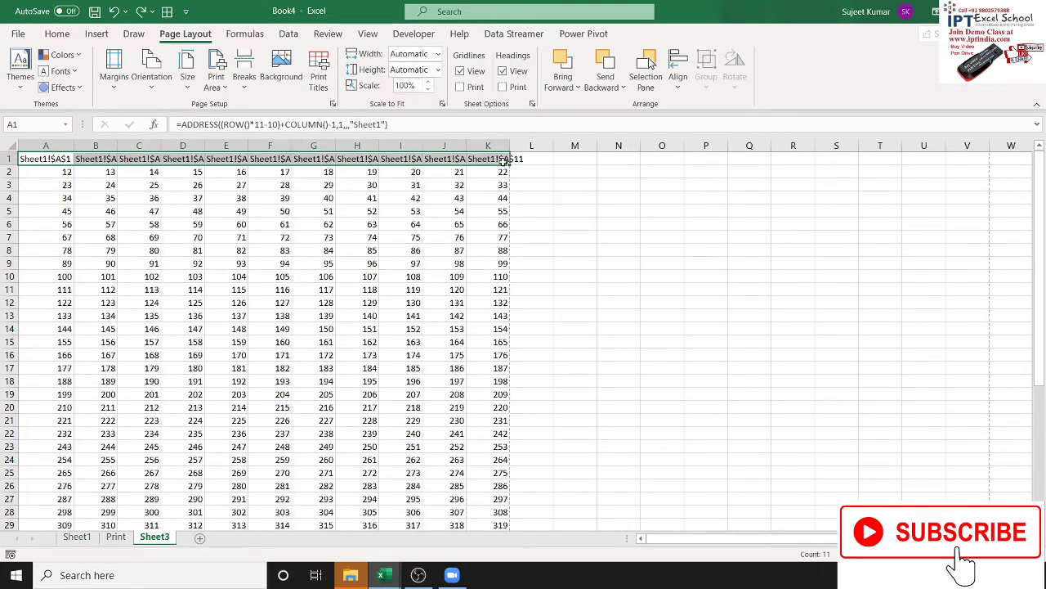
Fill the row down to row 44 and compare with the Print sheet
double_click(507, 164)
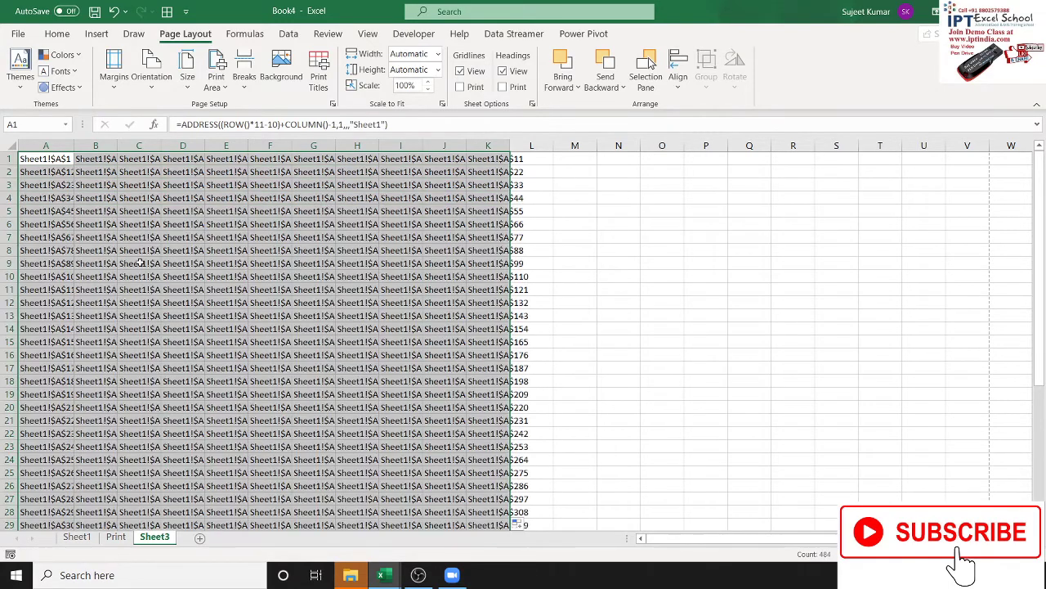
click(58, 211)
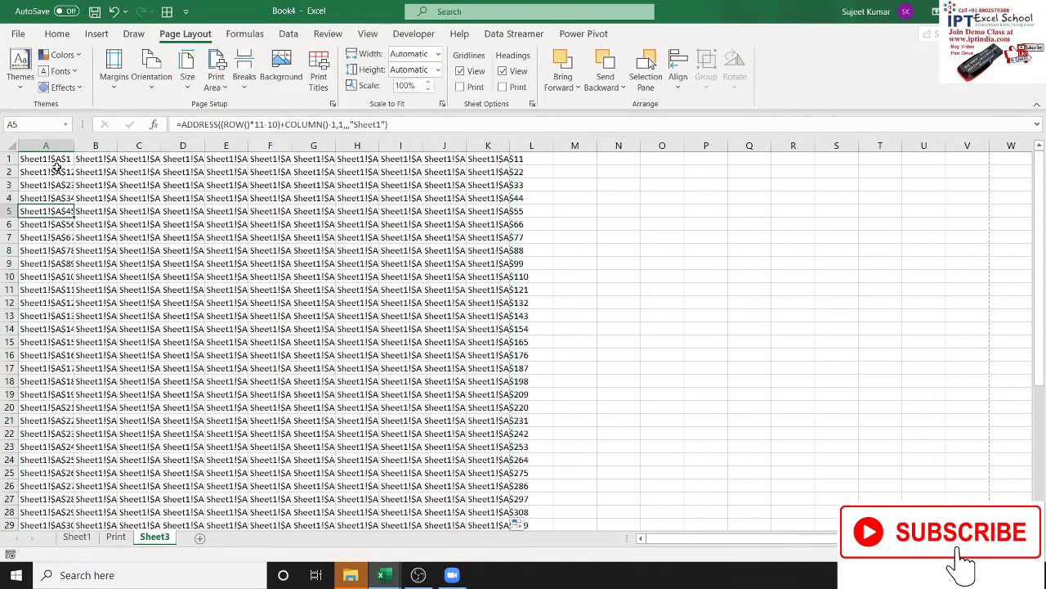
click(115, 536)
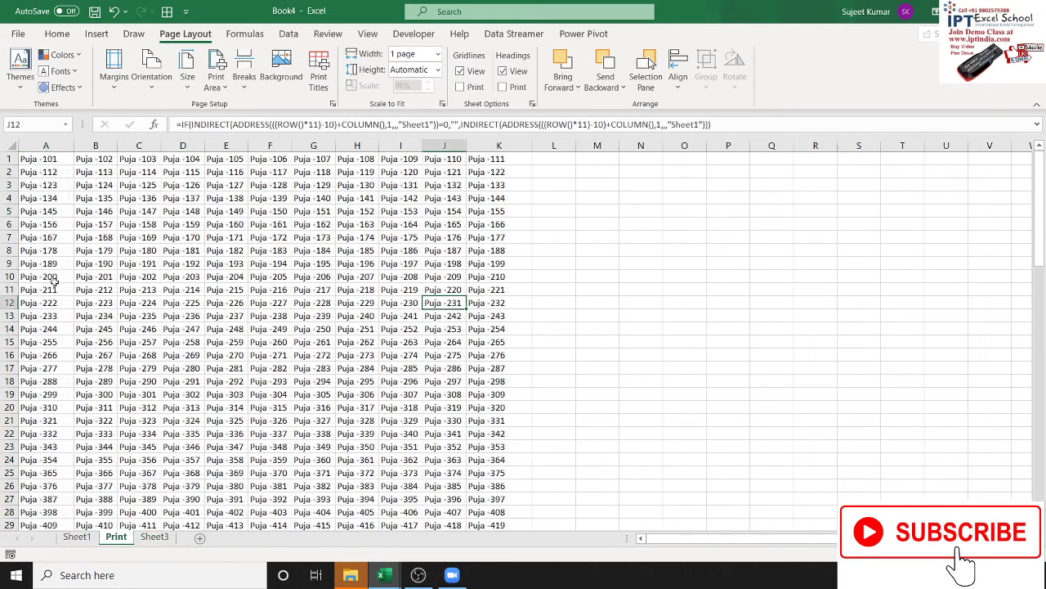
click(152, 536)
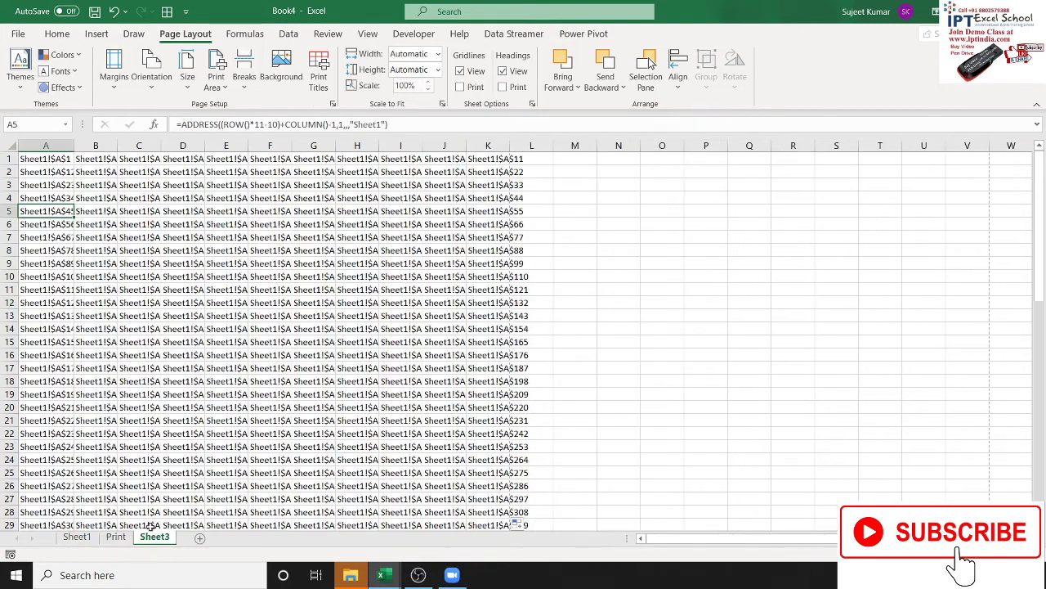
Wrap A1's ADDRESS formula in INDIRECT so it shows the Name heading
click(45, 163)
click(182, 124)
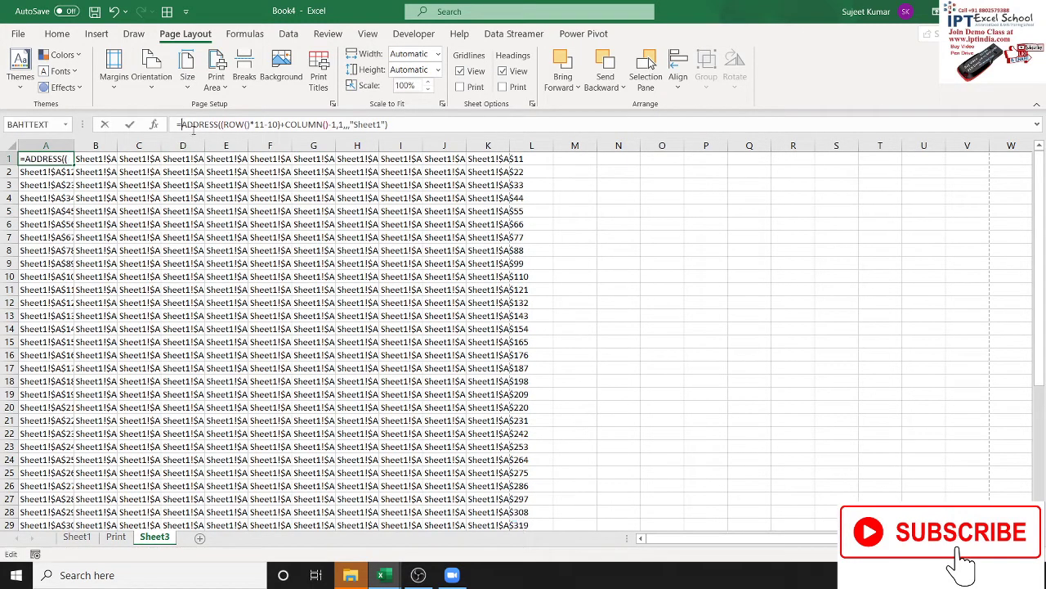
text(ad)
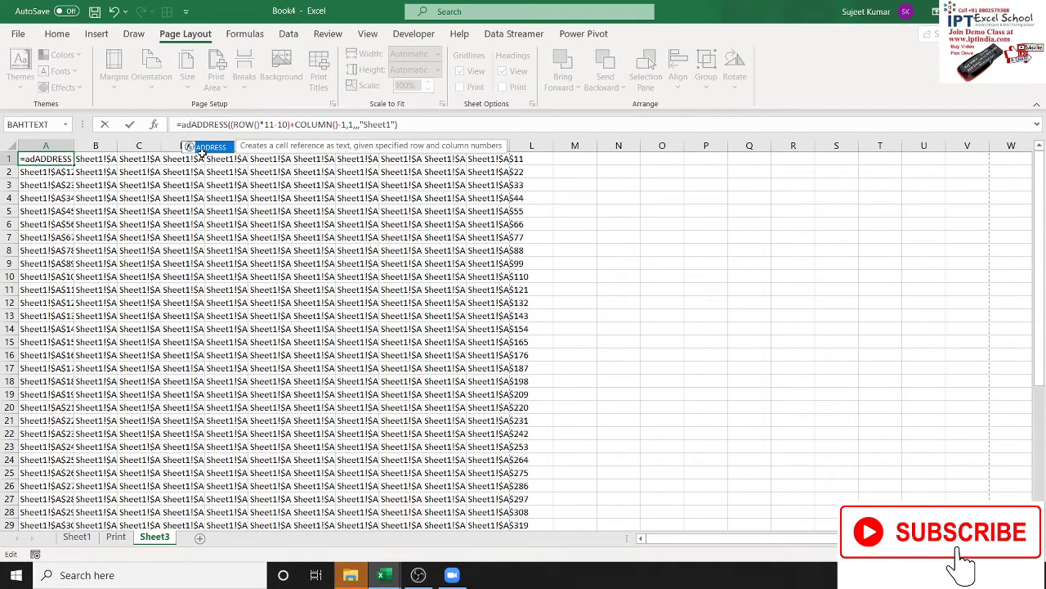
key(Escape)
key(Escape)
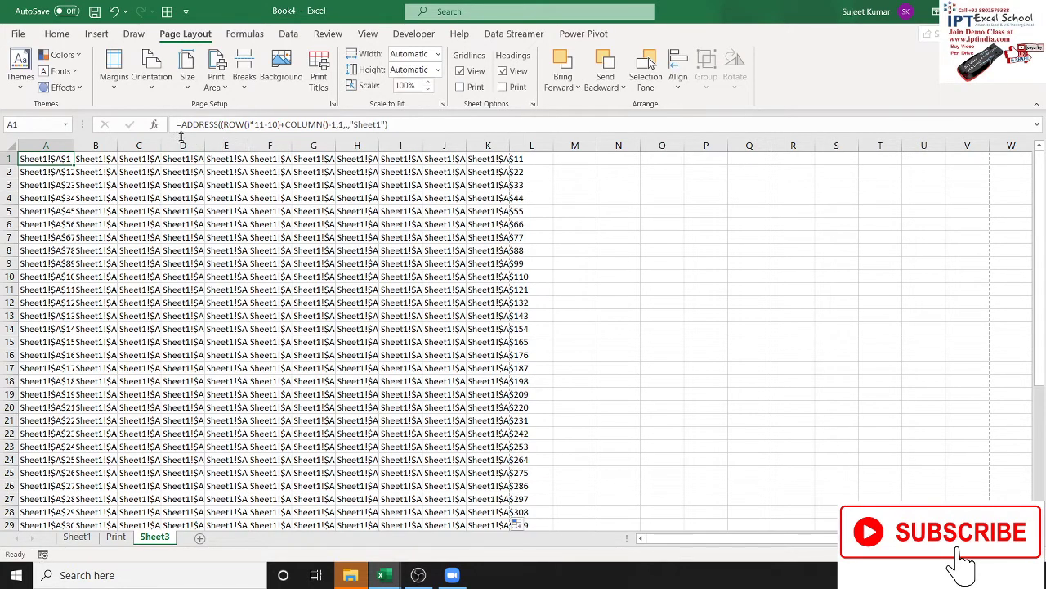
click(180, 124)
text(i)
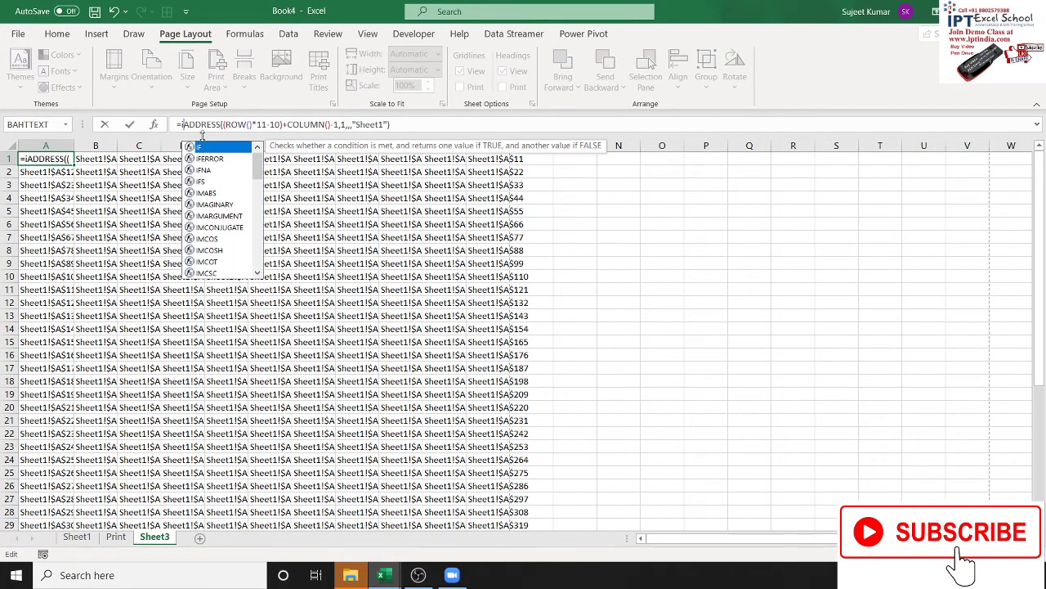
text(nd)
key(Down)
key(Tab)
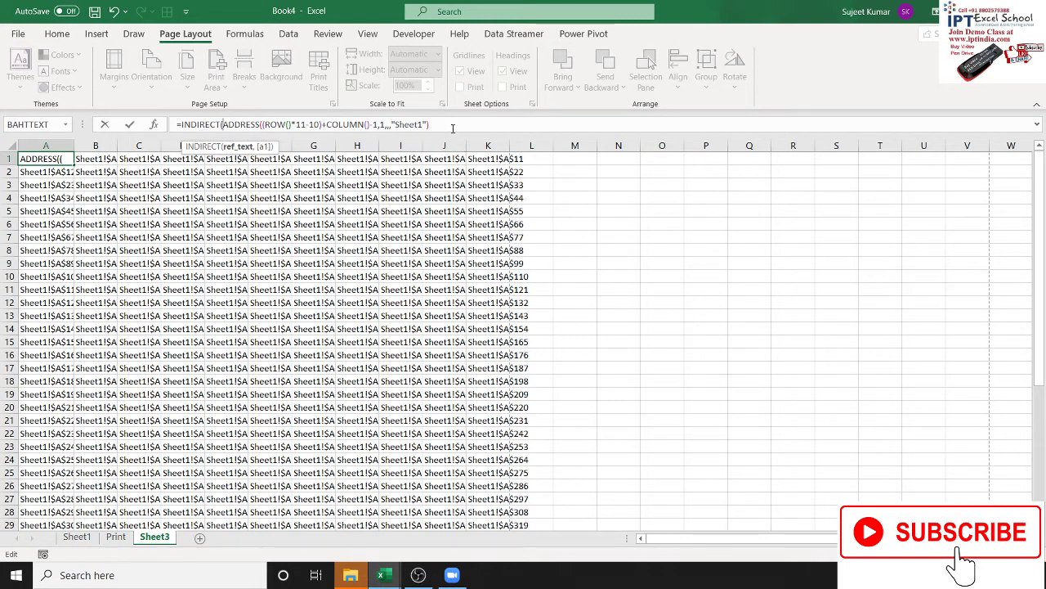
key(Return)
key(Return)
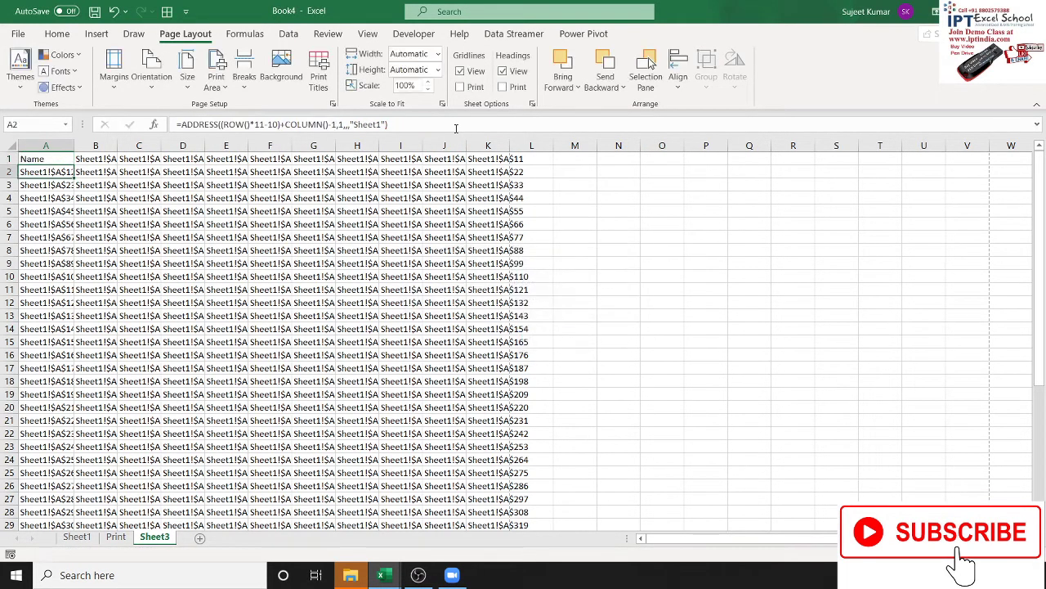
key(Up)
Copy the INDIRECT formula across the A1:K44 block
key(ctrl+c)
key(shift+Right)
key(shift+Right)
key(shift+Right)
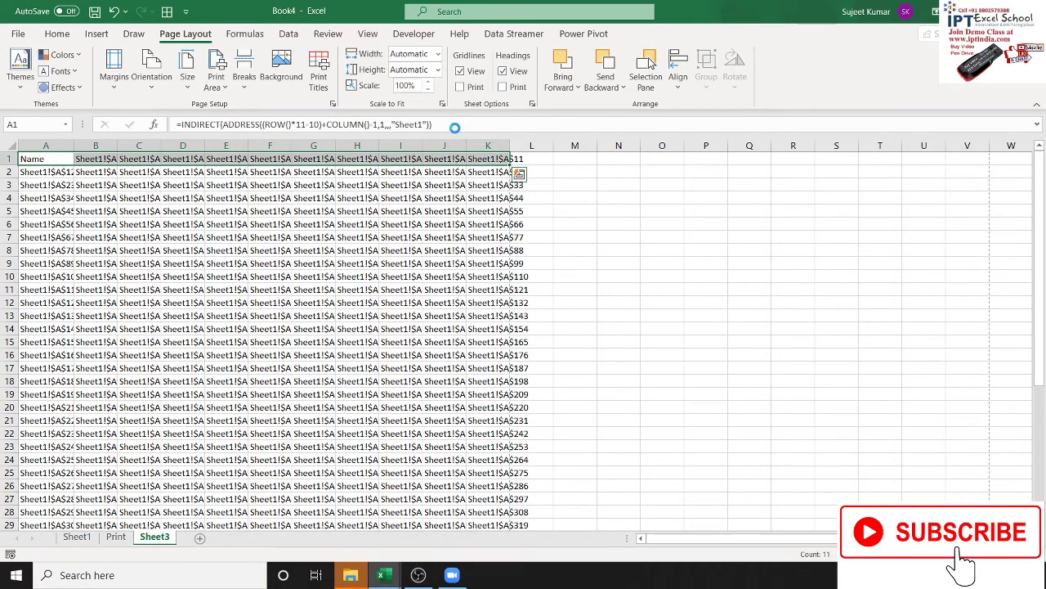
key(ctrl+v)
key(ctrl+shift+Down)
key(ctrl+v)
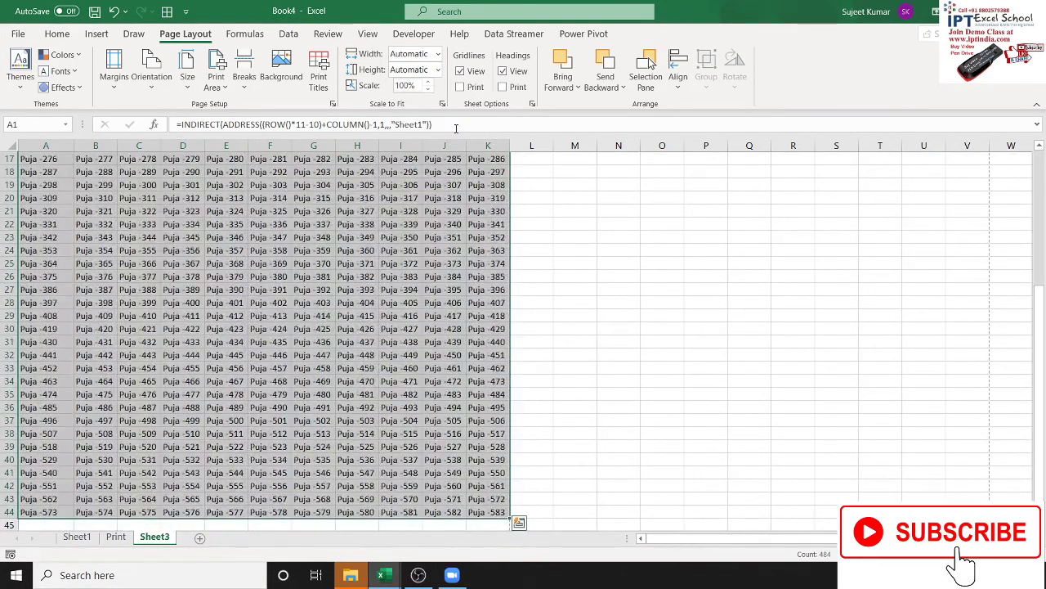
key(ctrl+Home)
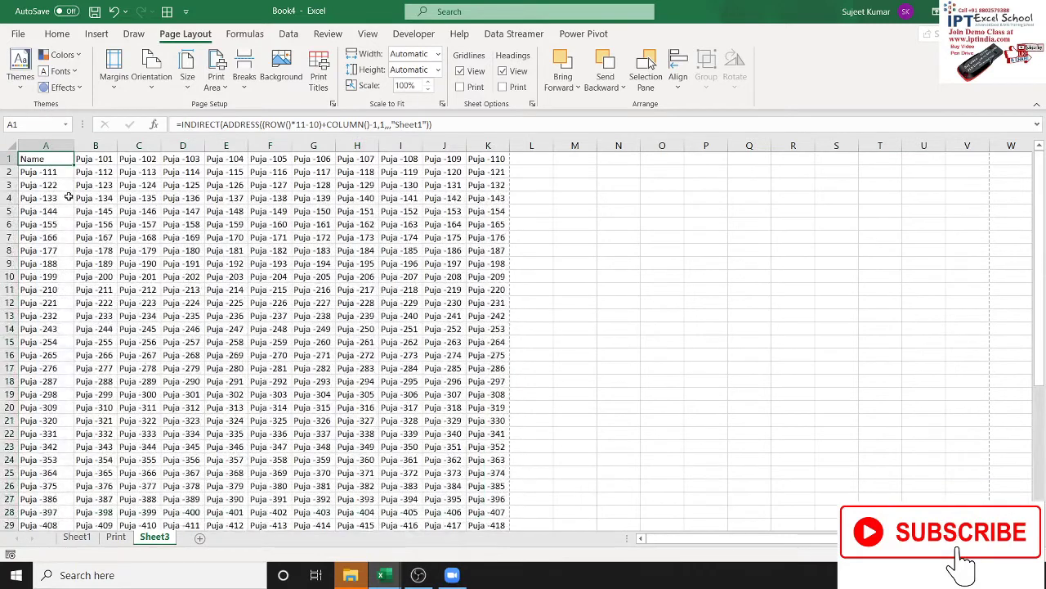
double_click(502, 199)
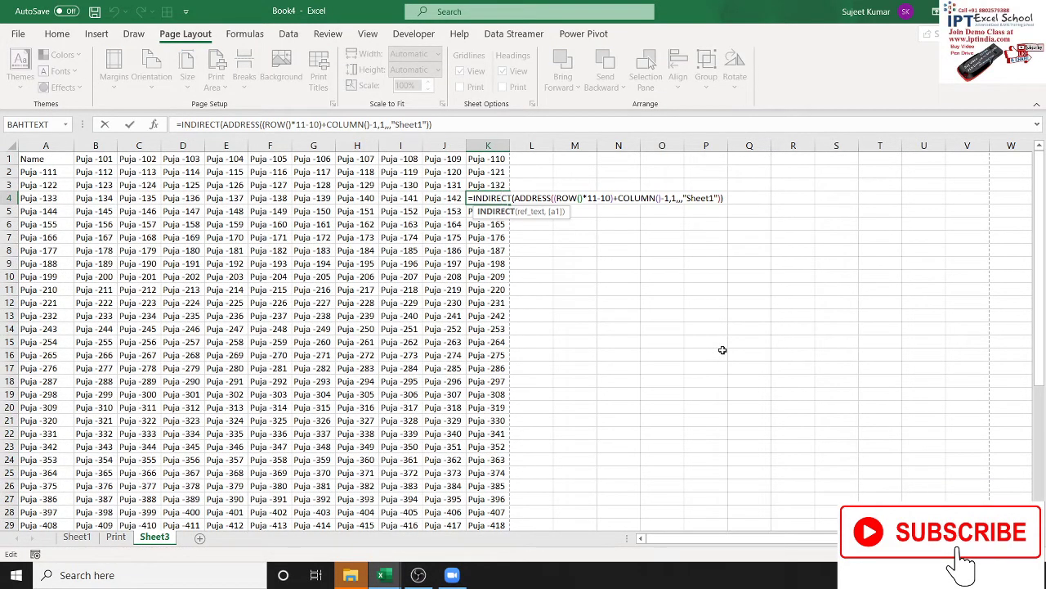
key(Escape)
scroll(713, 345, up, 2)
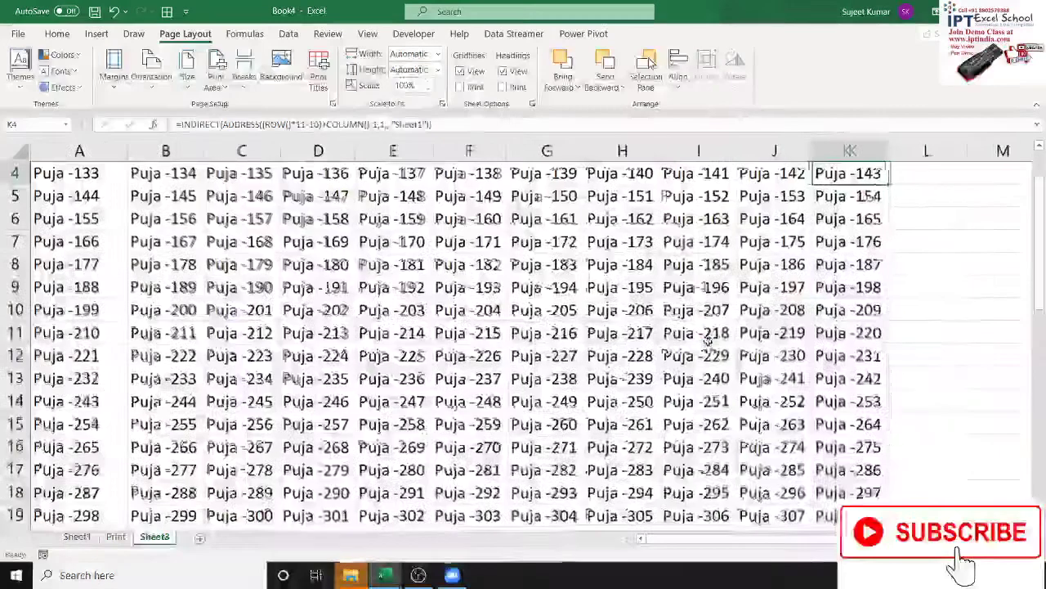
scroll(708, 342, up, 5)
double_click(82, 182)
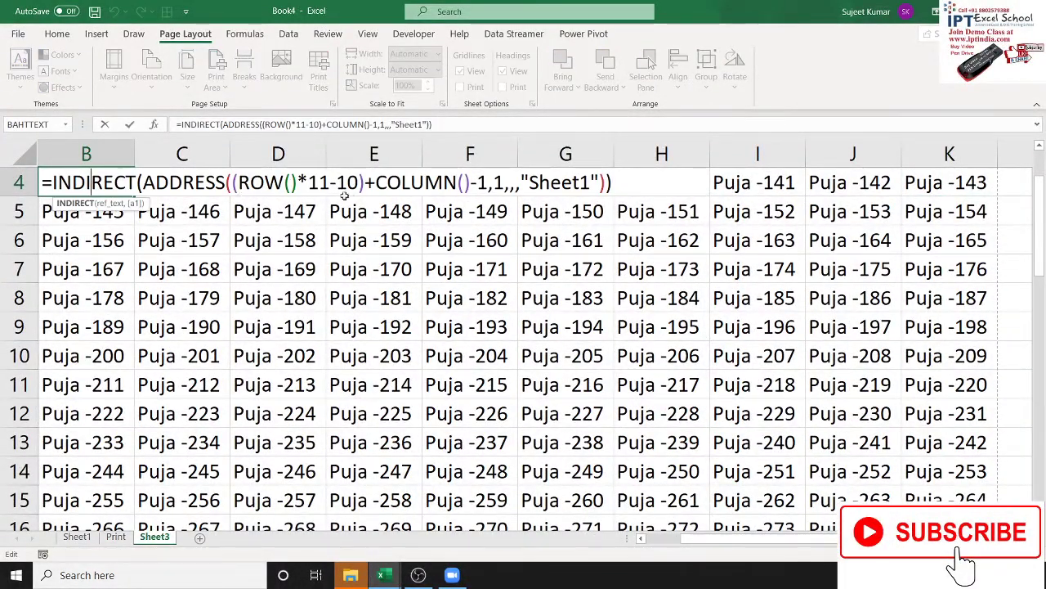
key(Escape)
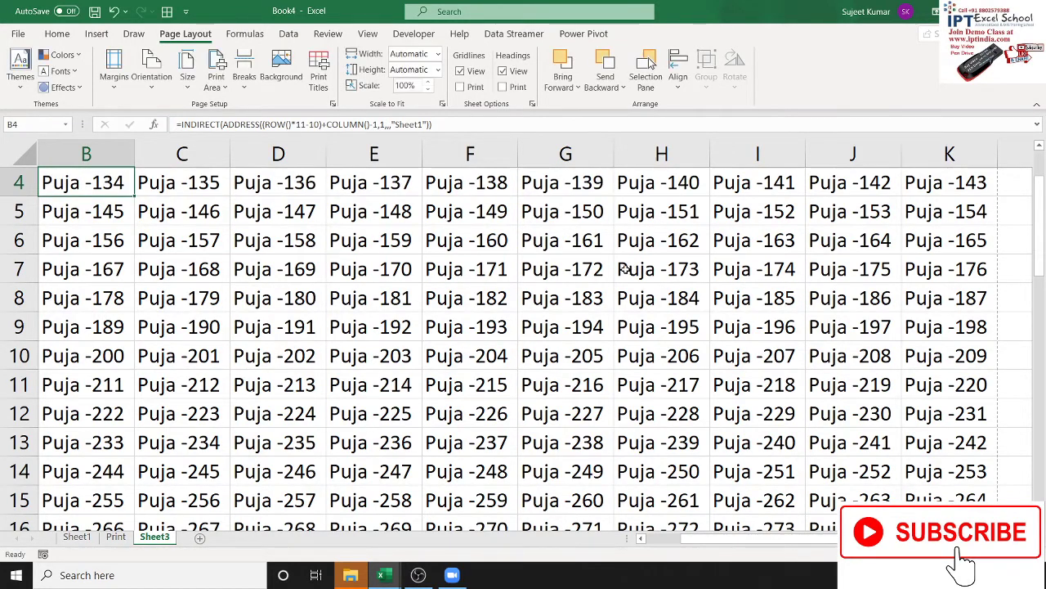
key(ctrl+Right)
scroll(621, 269, down, 1)
scroll(621, 272, down, 1)
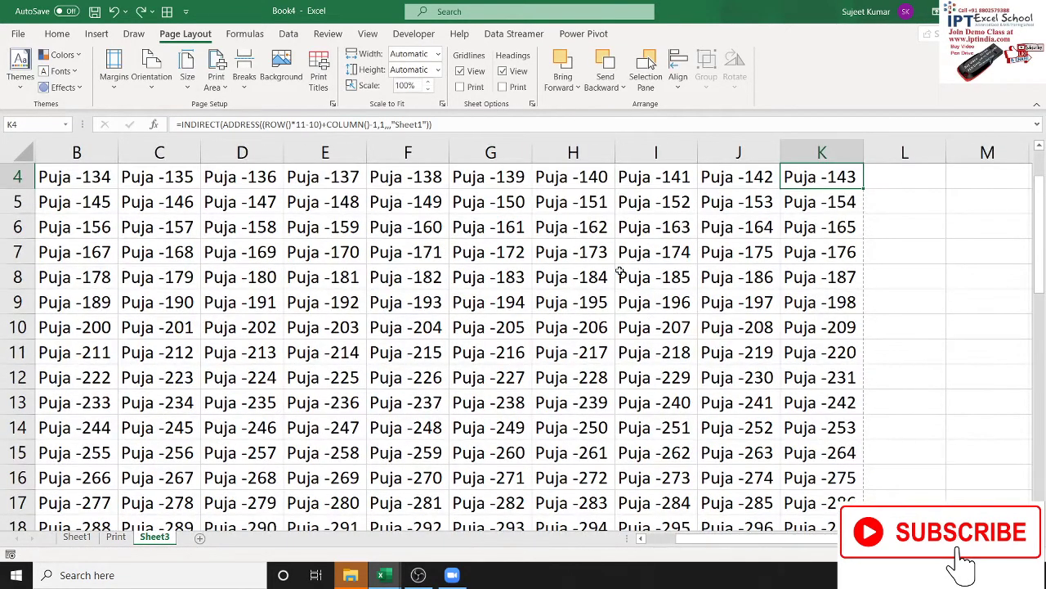
scroll(620, 272, down, 1)
scroll(615, 274, down, 1)
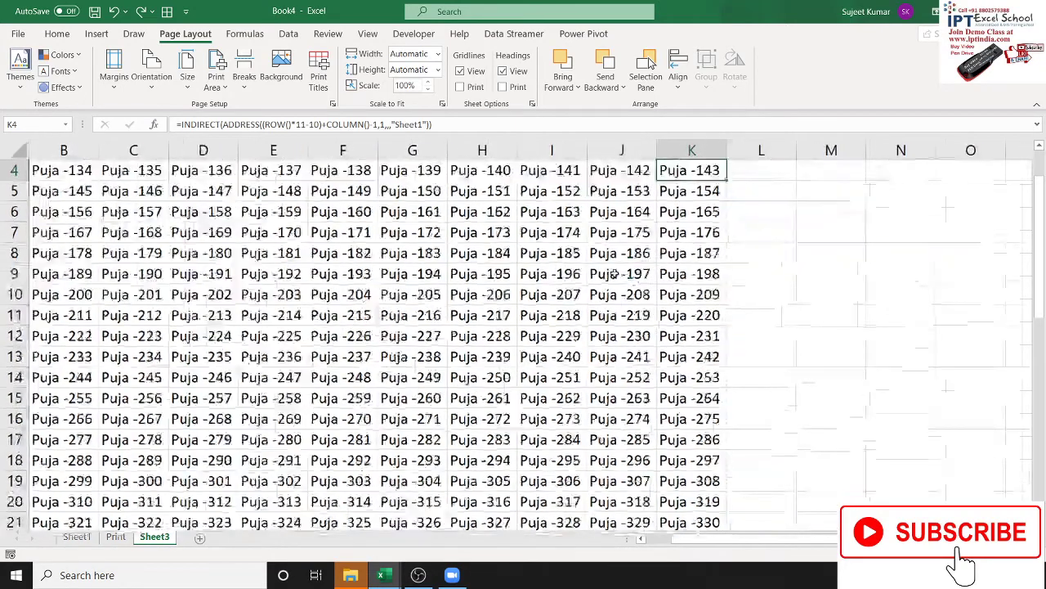
scroll(615, 273, down, 1)
scroll(615, 273, down, 1)
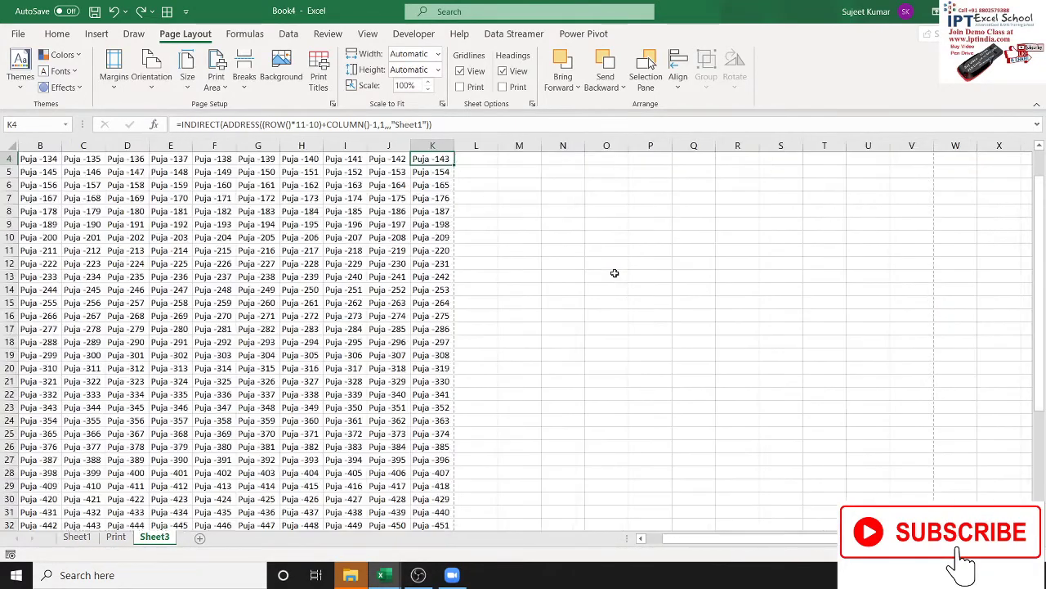
click(26, 158)
scroll(162, 362, down, 4)
scroll(255, 391, up, 1)
scroll(250, 388, down, 3)
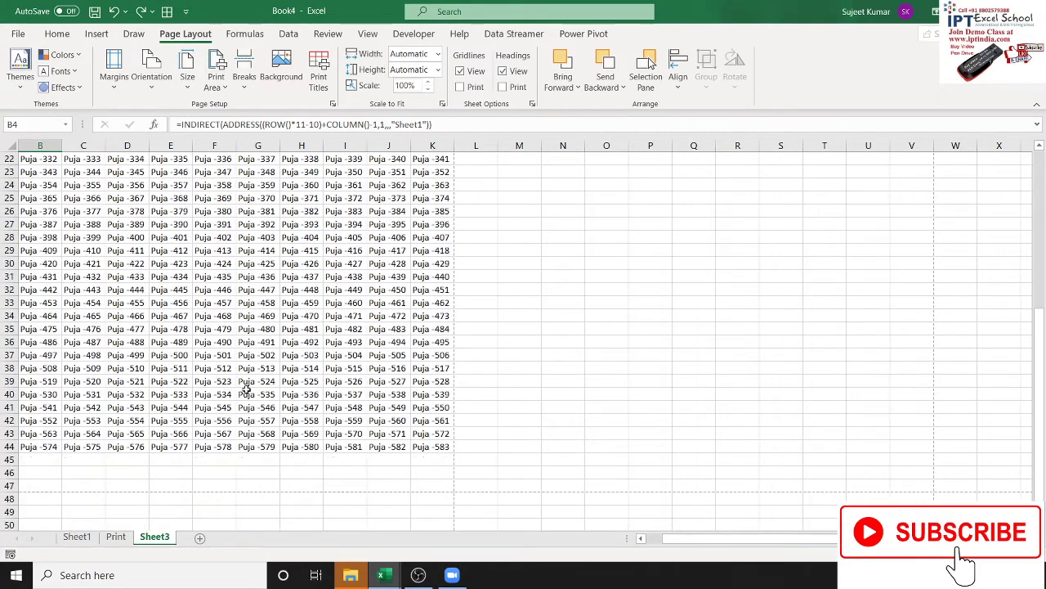
scroll(144, 323, down, 5)
Fill the INDIRECT formula down through B44:K206, then return to the top of the table
drag(56, 254, 417, 535)
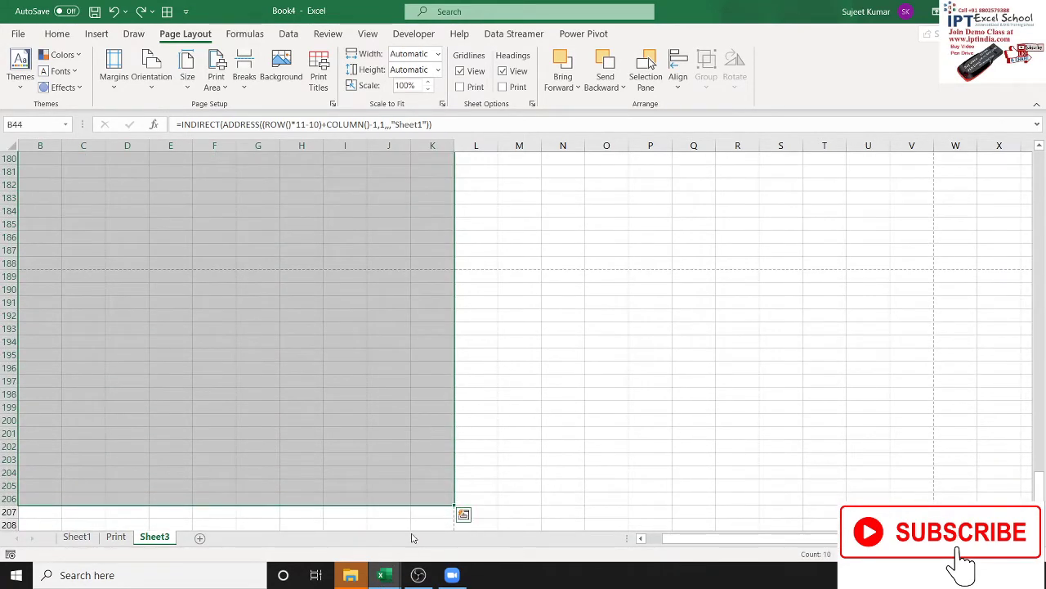
drag(418, 536, 412, 535)
key(ctrl+v)
scroll(344, 439, up, 20)
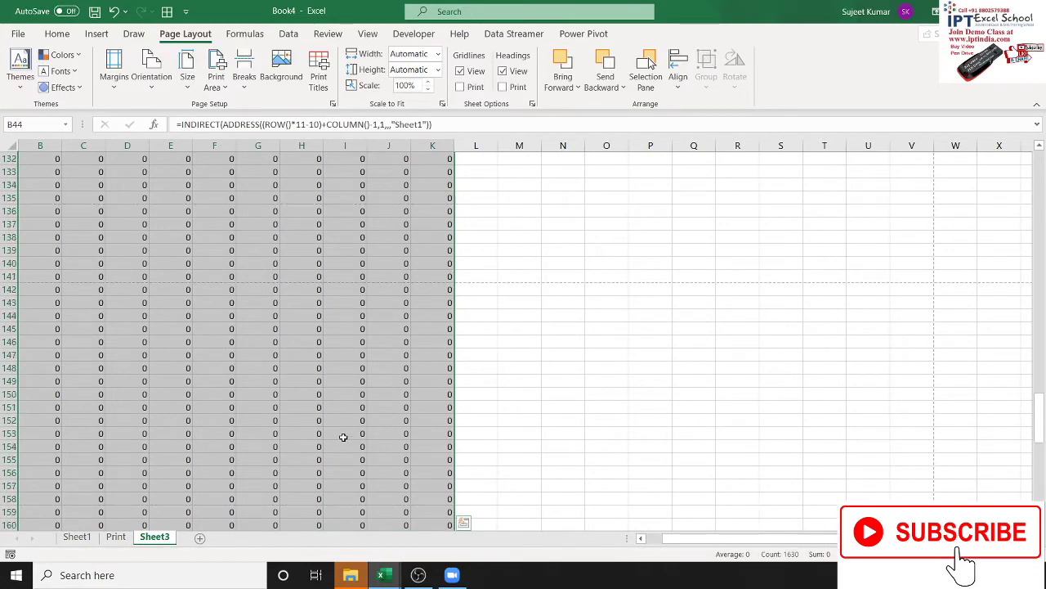
key(Up)
key(ctrl+Up)
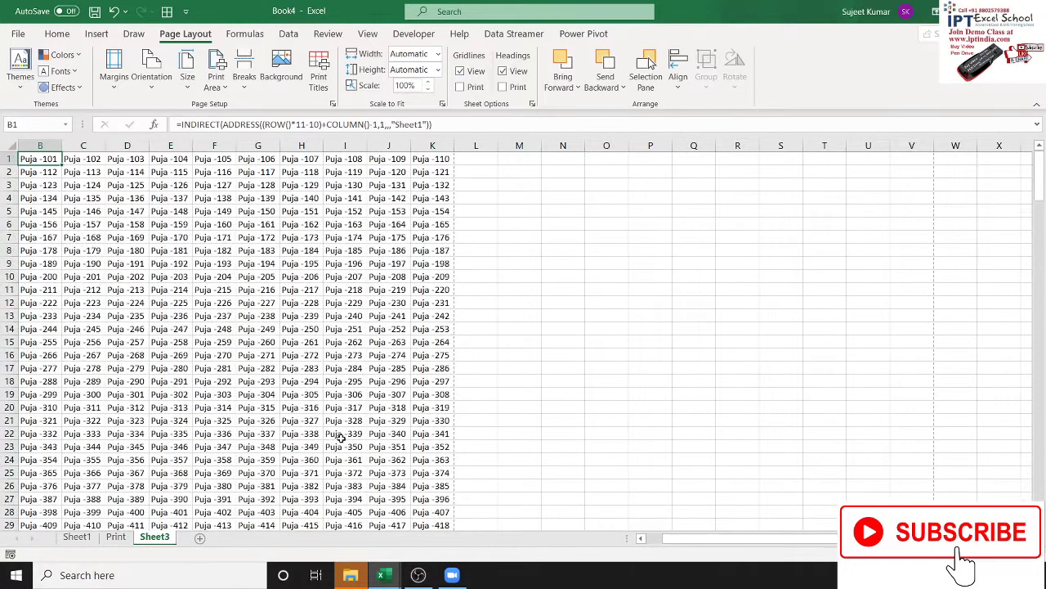
Rewrite B1 as =IF(INDIRECT(...)=0,"",INDIRECT(...)) so zero results show blank
click(187, 125)
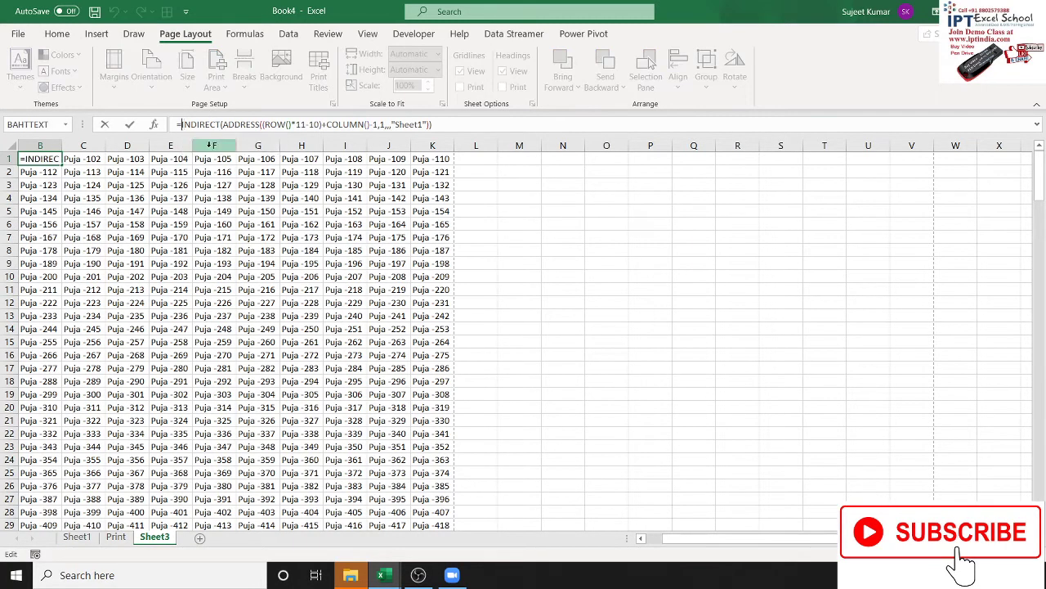
text(if)
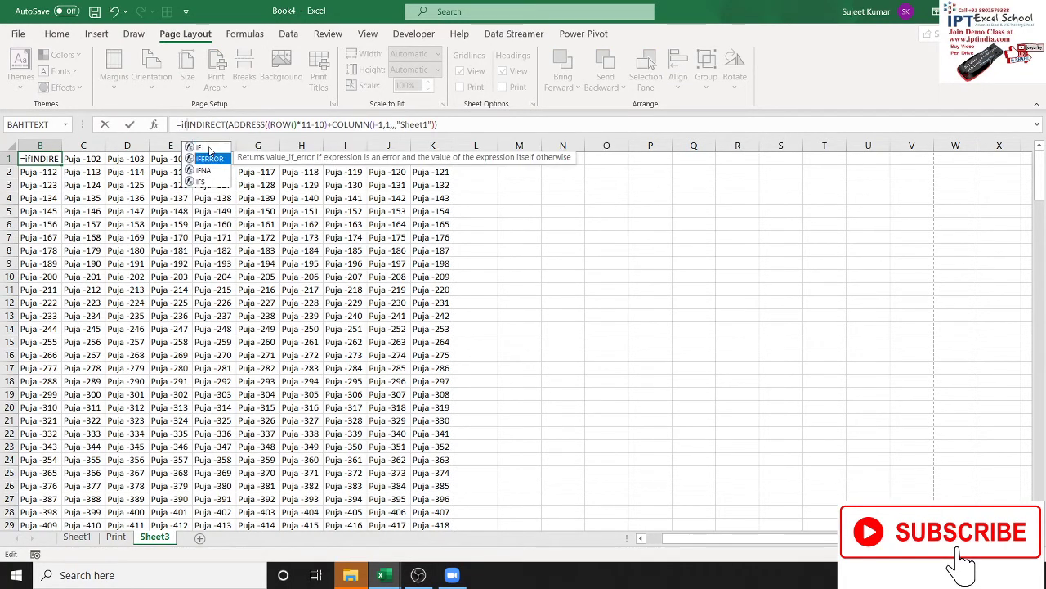
double_click(210, 151)
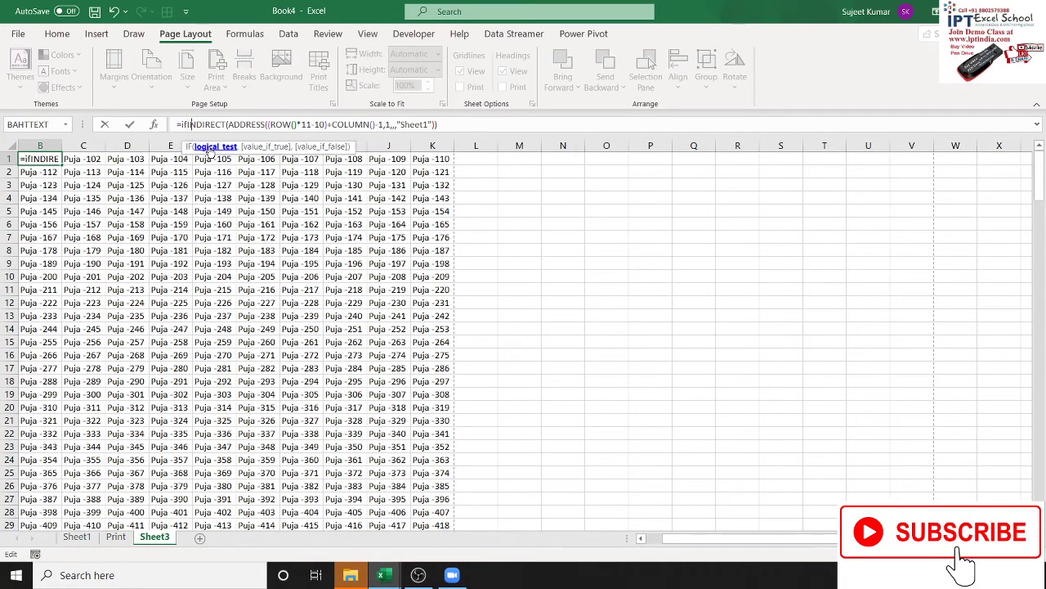
click(489, 124)
text(=0)
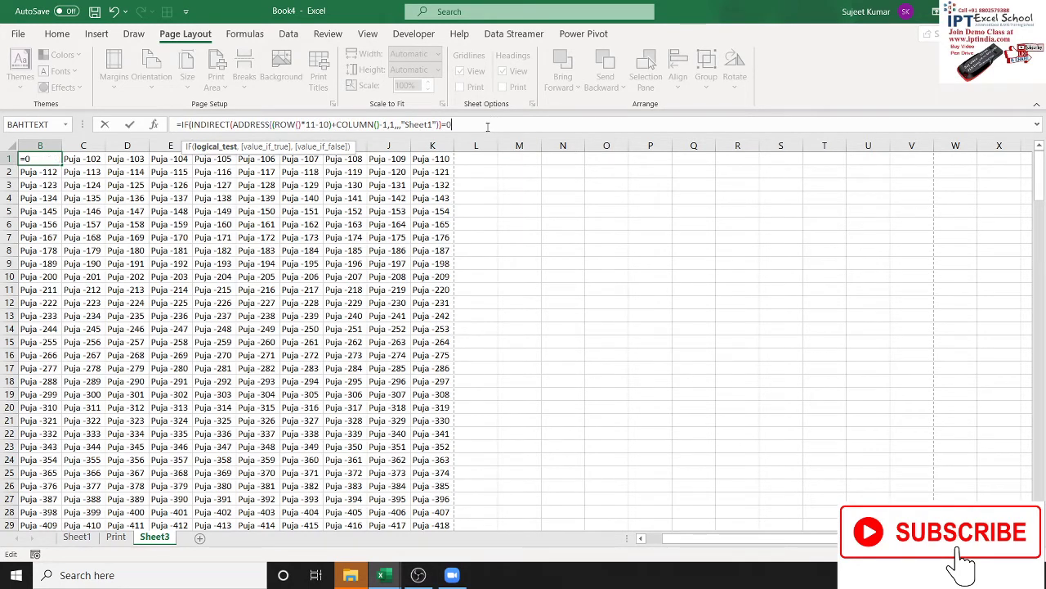
text(,"",)
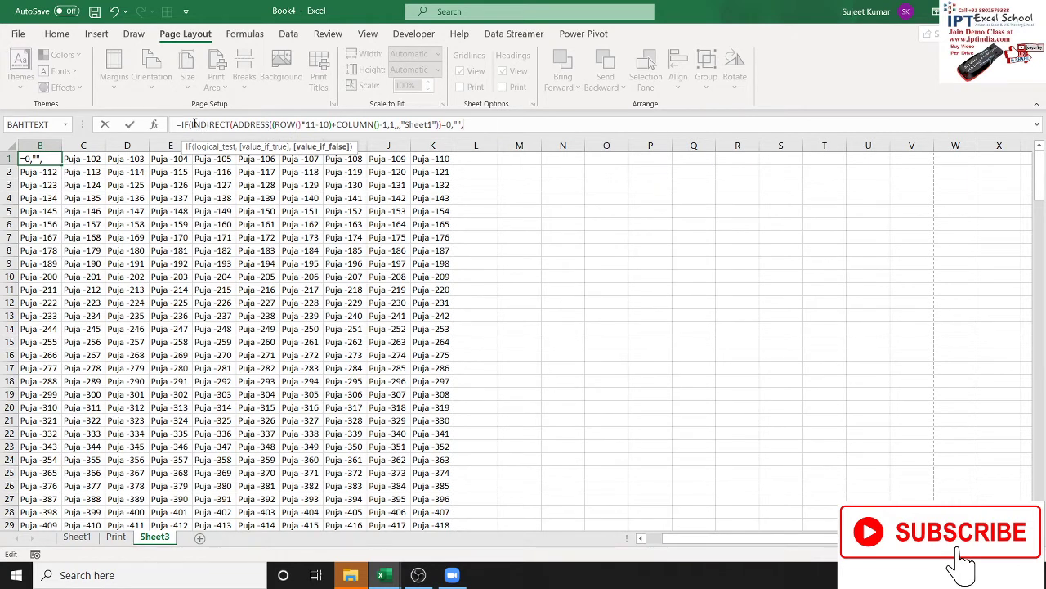
drag(193, 124, 440, 125)
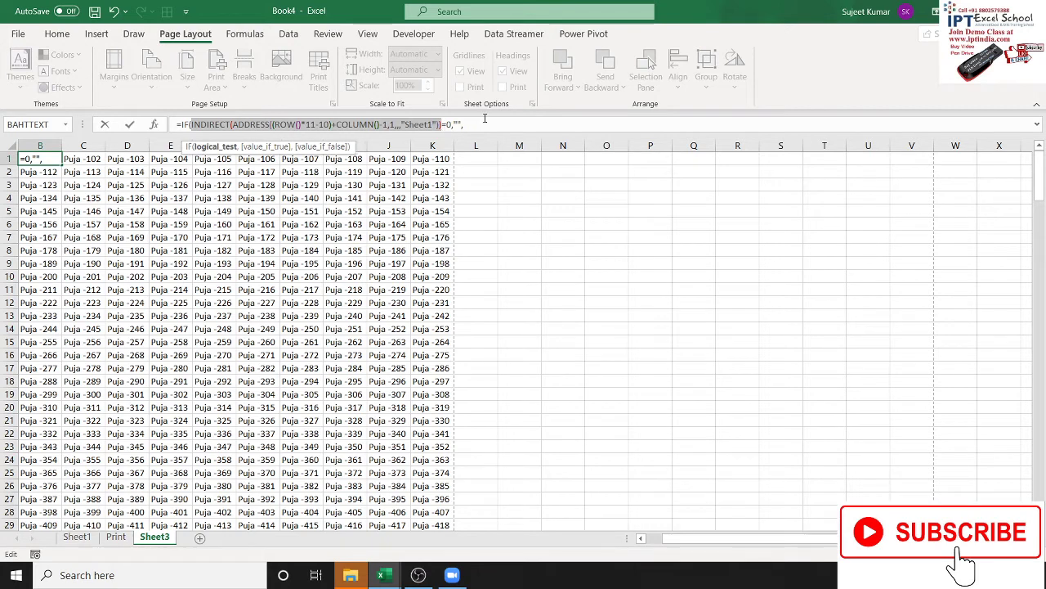
click(484, 125)
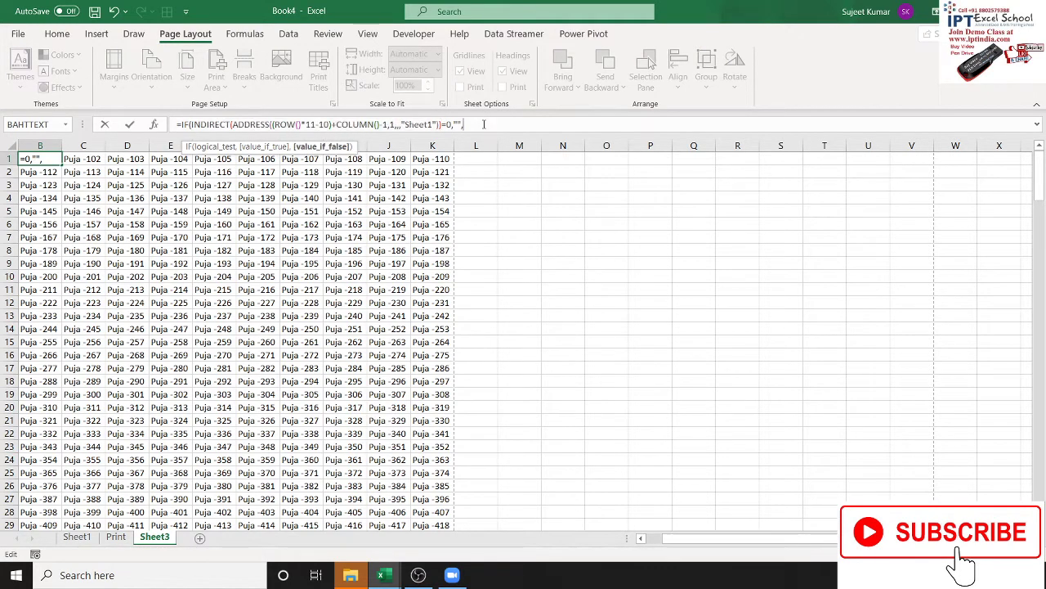
text(INDIRECT(ADDRESS((ROW()*11-10)+COLUMN()-1,1,,,"Sheet1")))
key(Return)
key(Return)
key(ctrl+Return)
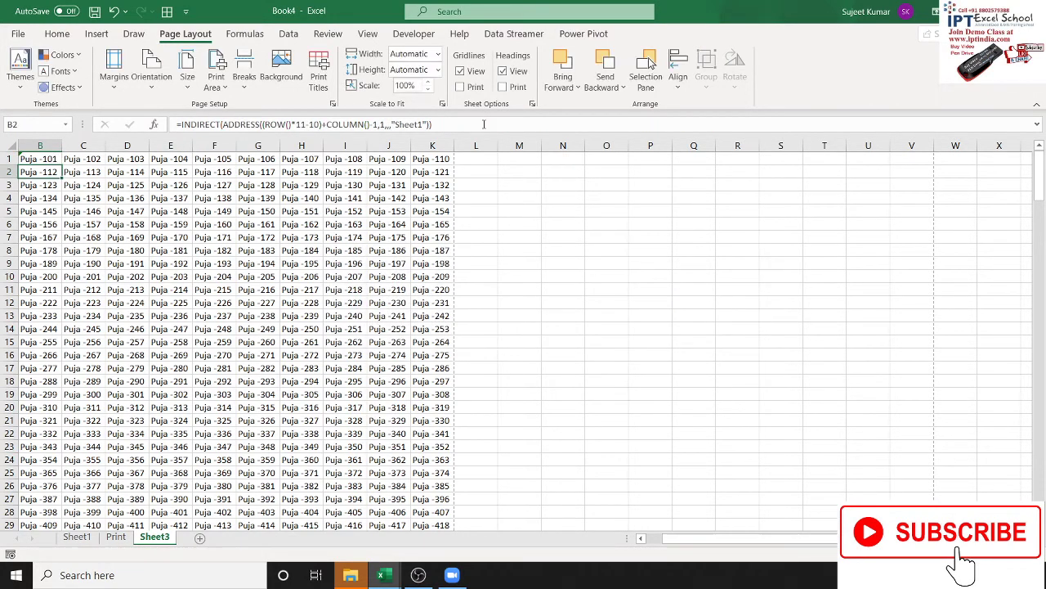
Fill the new IF formula across B1:K206
key(ctrl+shift+Right)
key(ctrl+shift+Down)
key(ctrl+d)
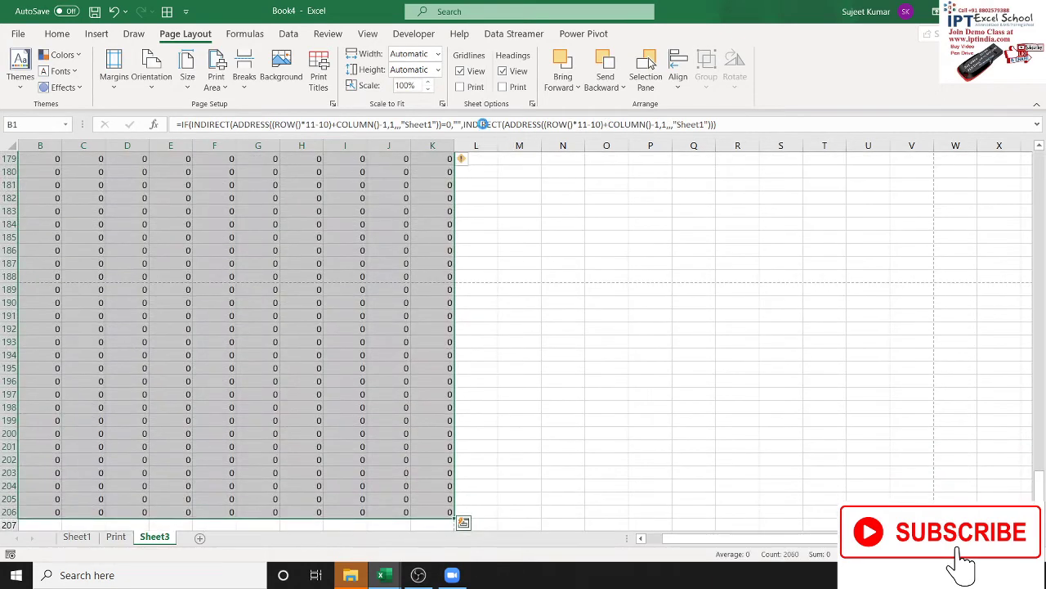
Scroll through the Sheet3 results, then switch to Sheet1's original Name list
key(Up)
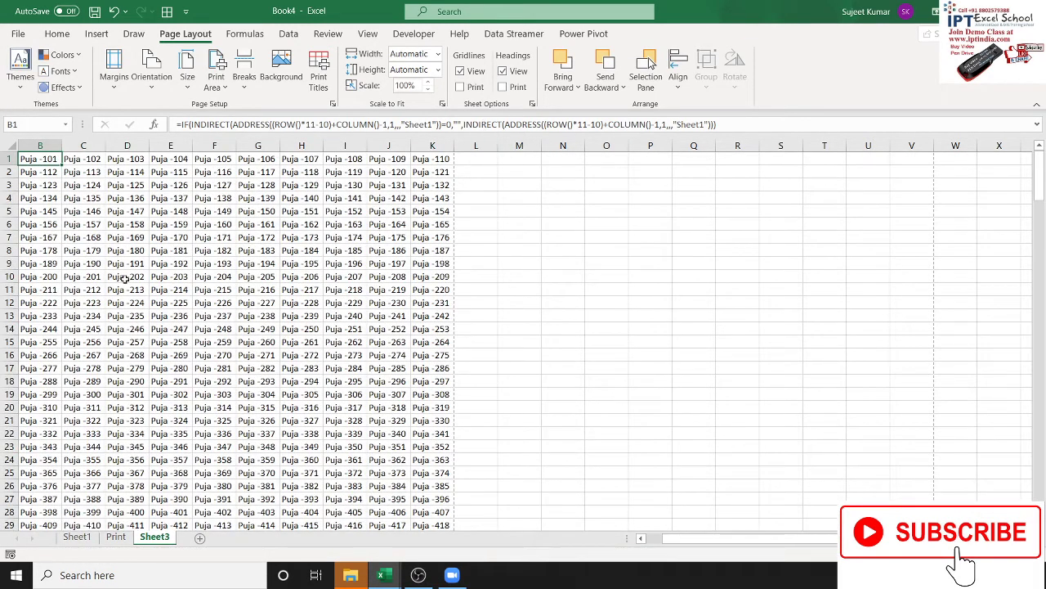
scroll(135, 185, down, 5)
scroll(135, 192, down, 5)
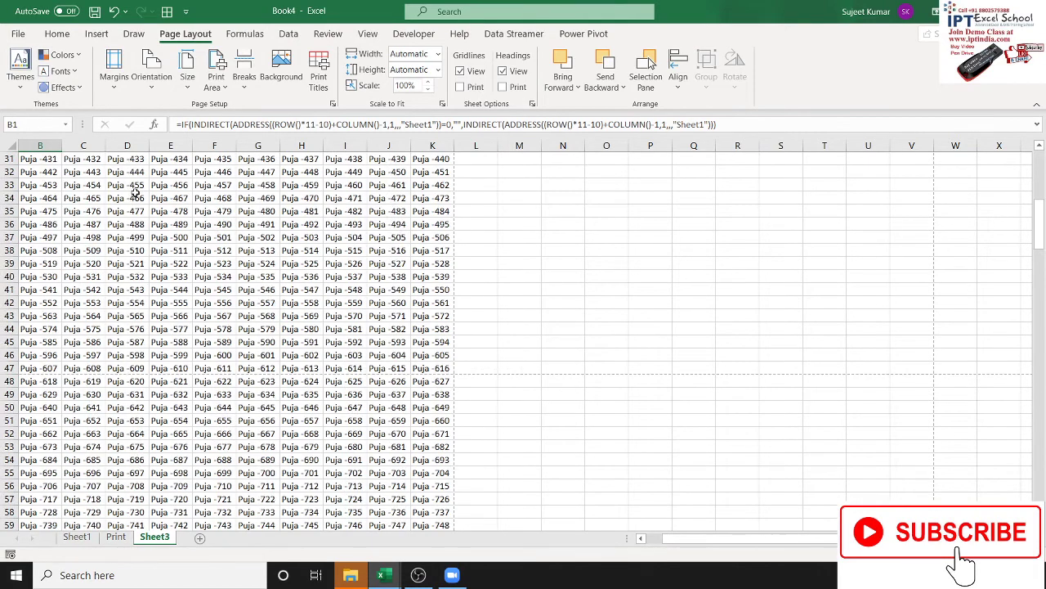
scroll(111, 520, up, 8)
scroll(107, 525, up, 2)
click(84, 539)
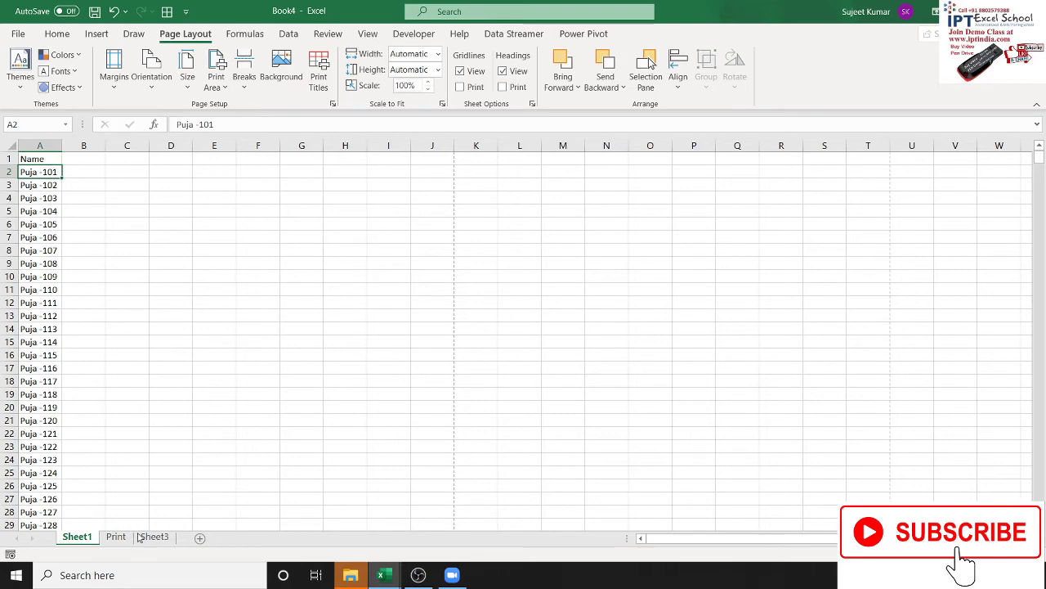
click(123, 537)
scroll(226, 439, down, 5)
scroll(227, 441, down, 12)
scroll(229, 444, down, 6)
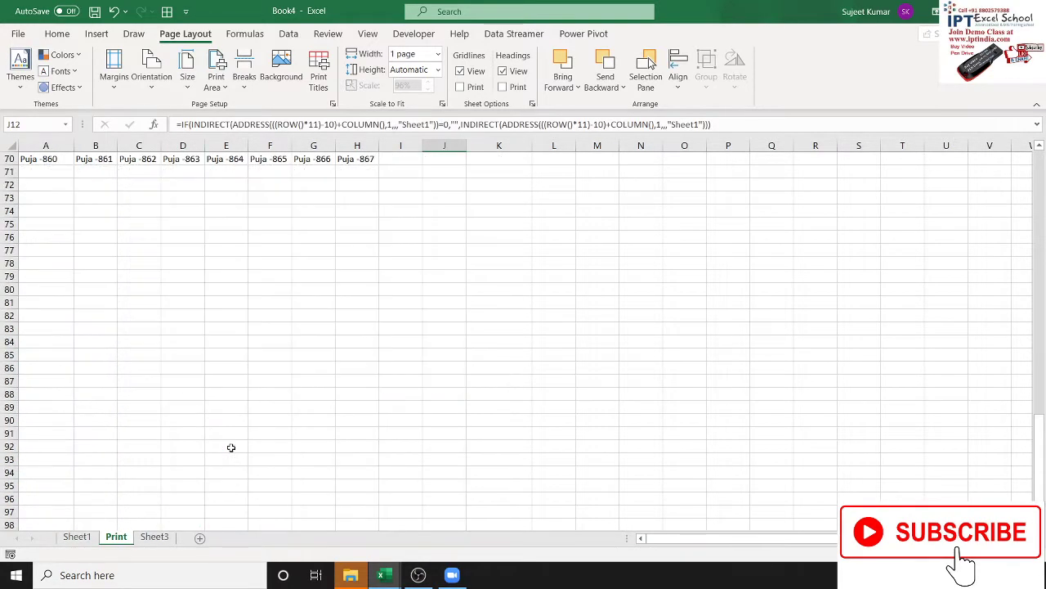
scroll(229, 444, up, 3)
key(ctrl+End)
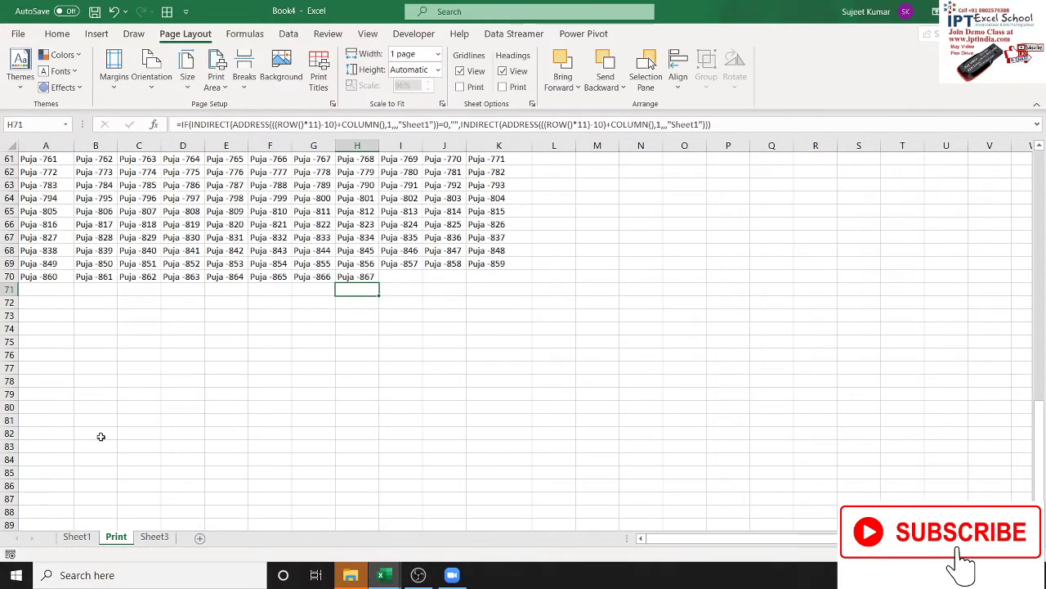
key(ctrl+p)
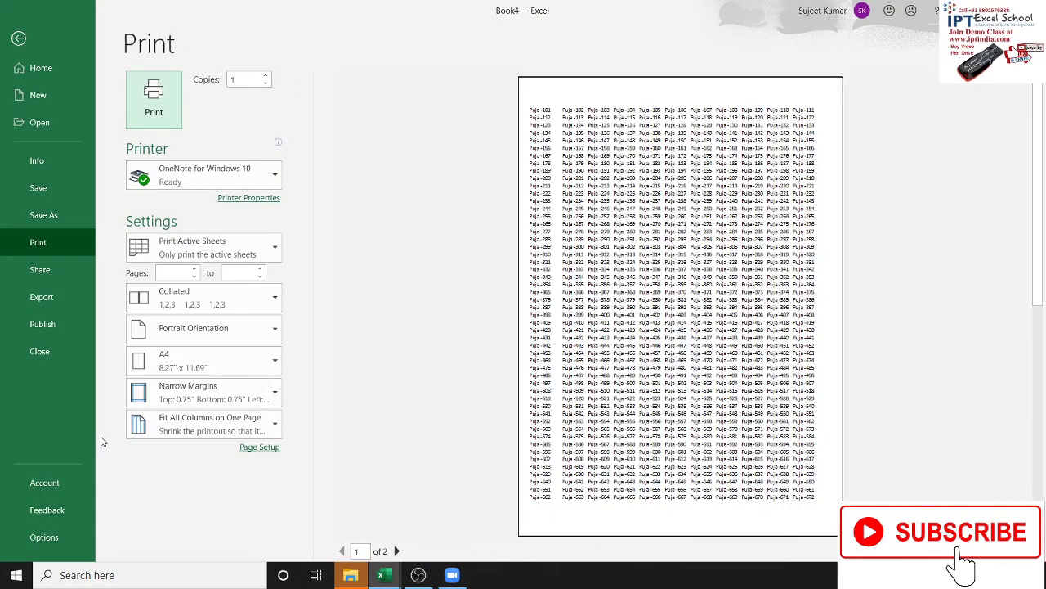
key(Escape)
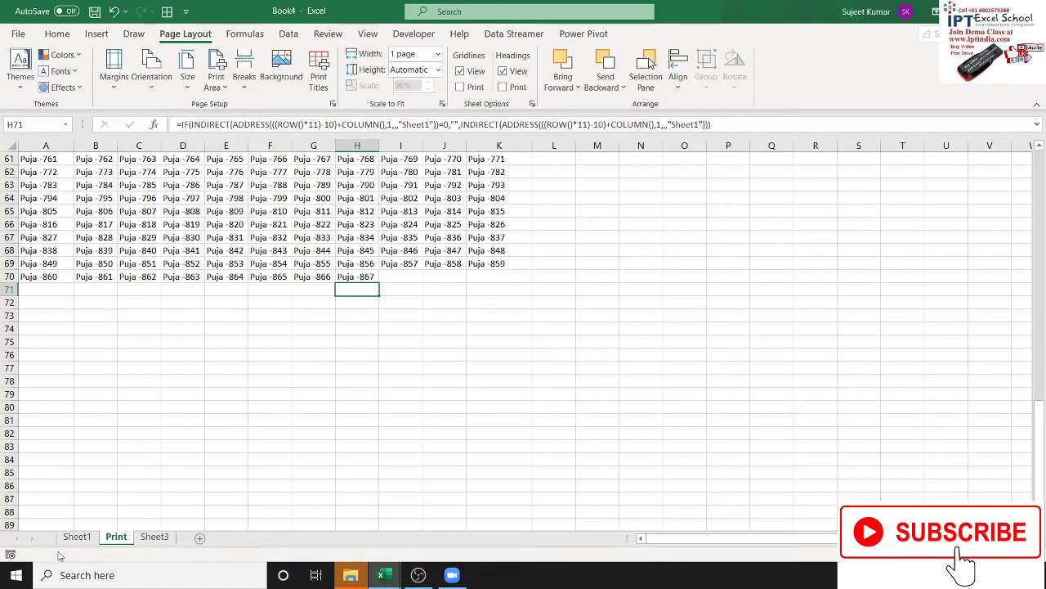
click(79, 537)
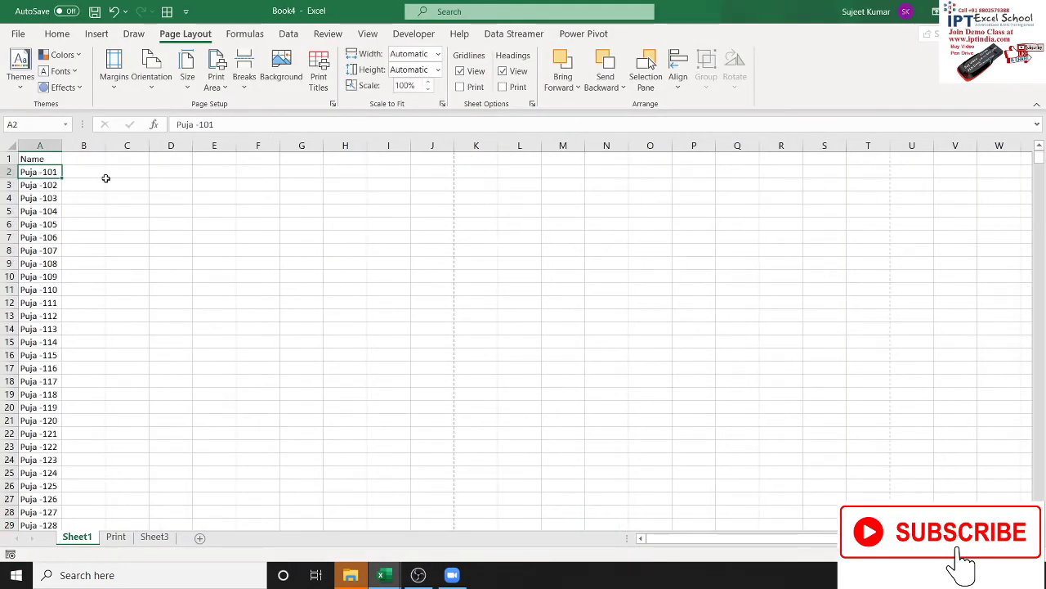
Copy the names in A32:A60 on Sheet1
click(69, 187)
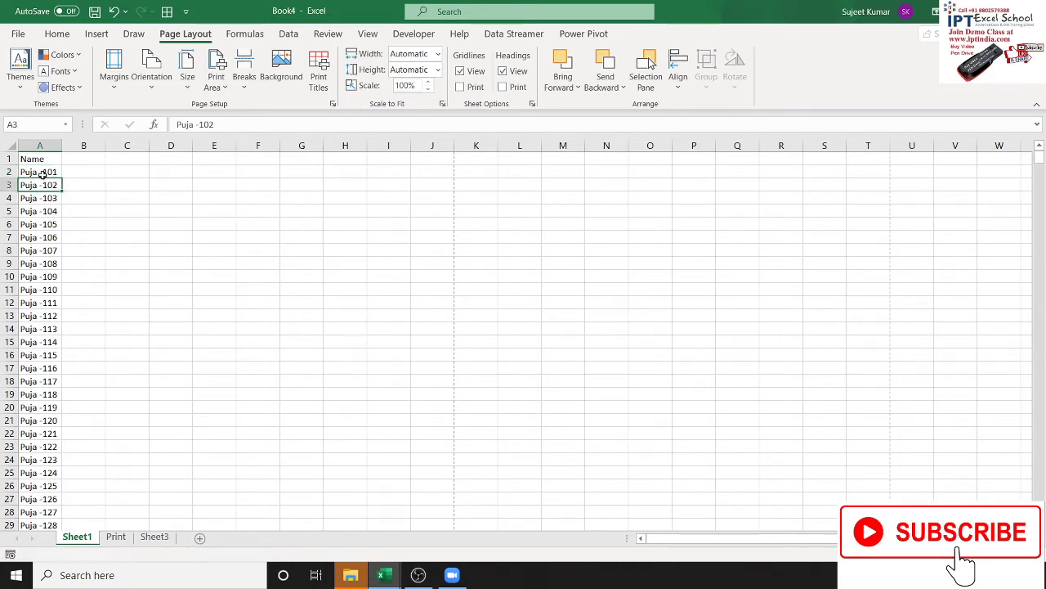
drag(41, 173, 42, 421)
click(36, 474)
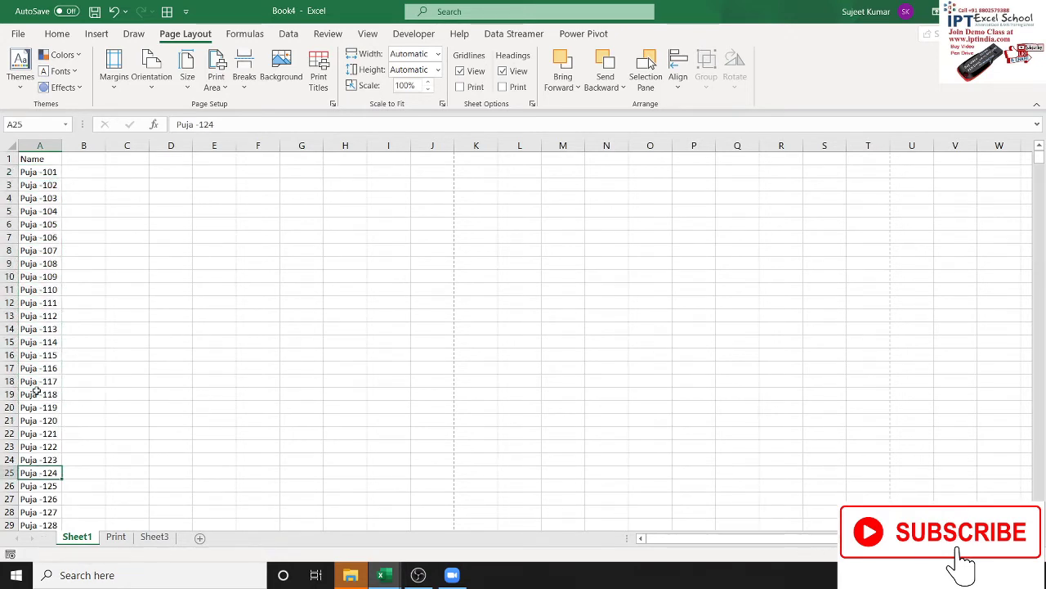
click(36, 171)
scroll(43, 276, down, 4)
click(45, 406)
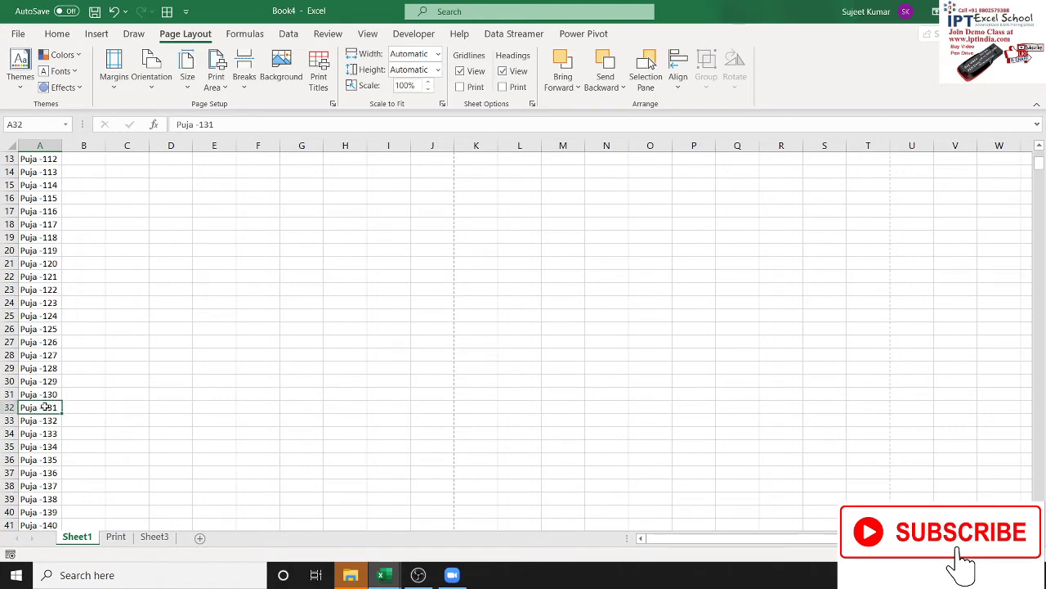
scroll(47, 407, down, 9)
shift+click(49, 409)
key(ctrl+c)
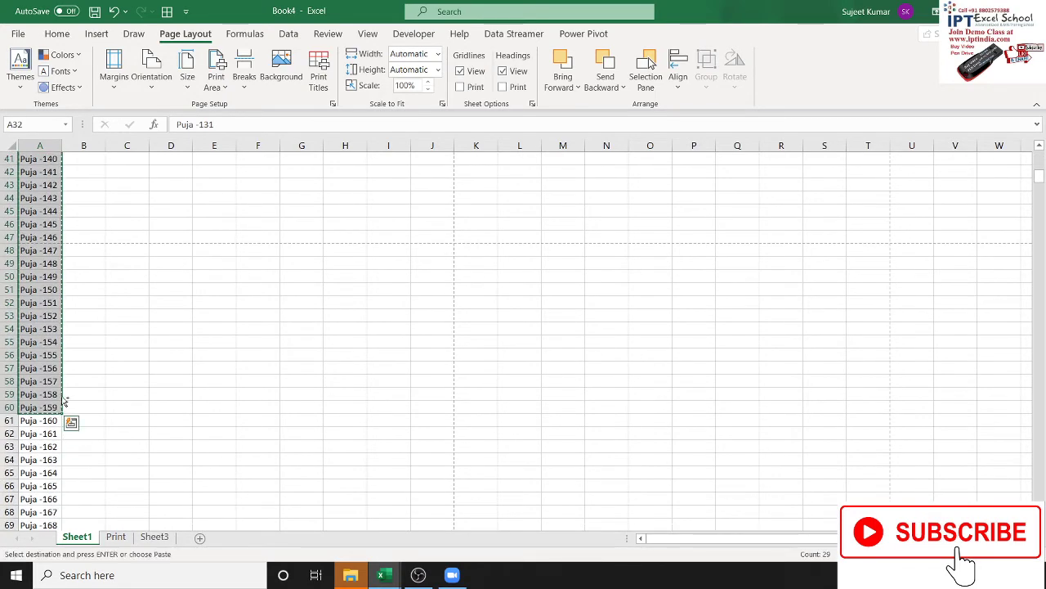
Paste the copied names into B2 as a trial, then undo the paste
key(ctrl+Home)
key(Right)
key(Down)
key(ctrl+v)
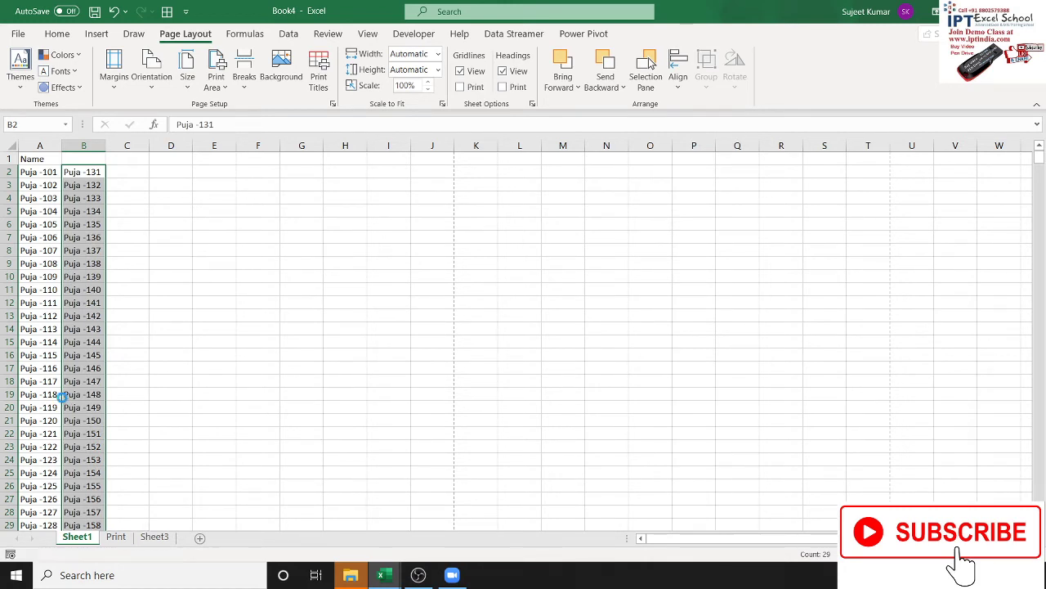
key(ctrl+z)
key(super+d)
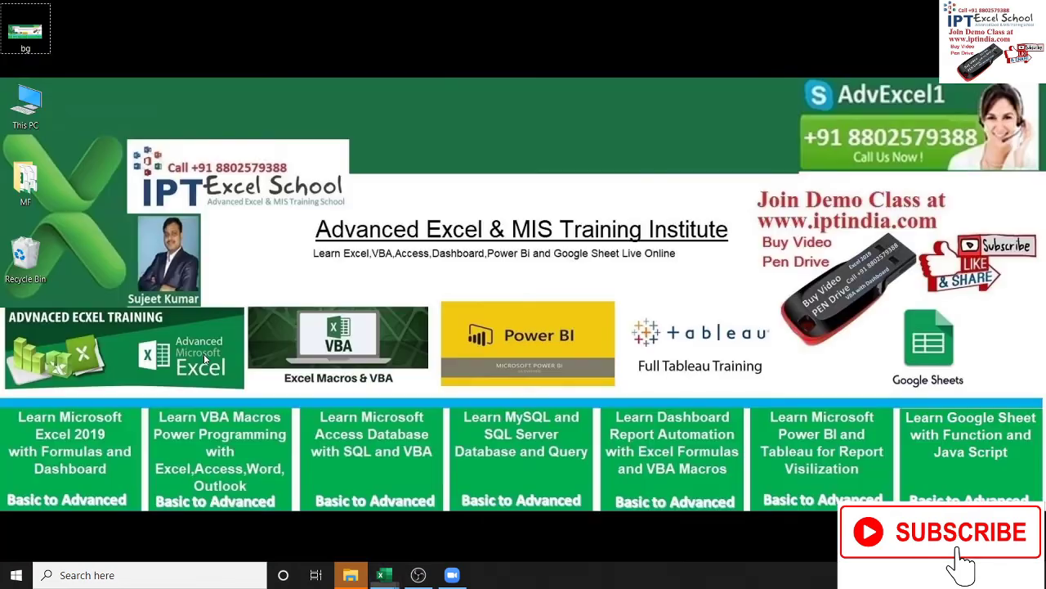